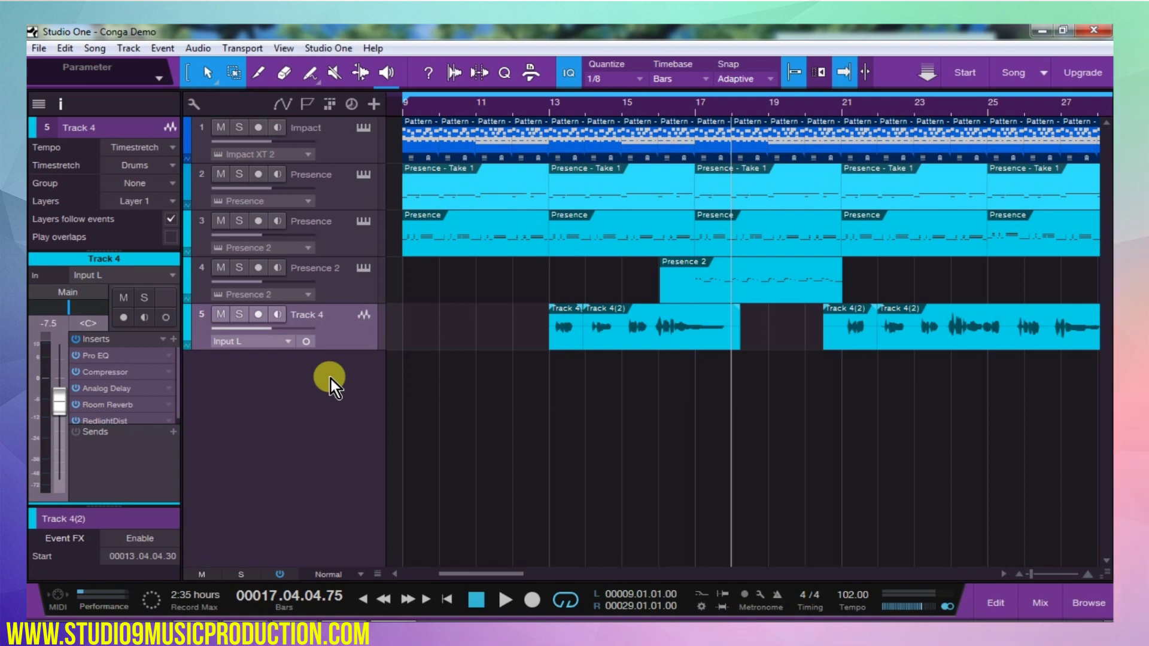
{"action": "left_click", "coordinate": [328, 399]}
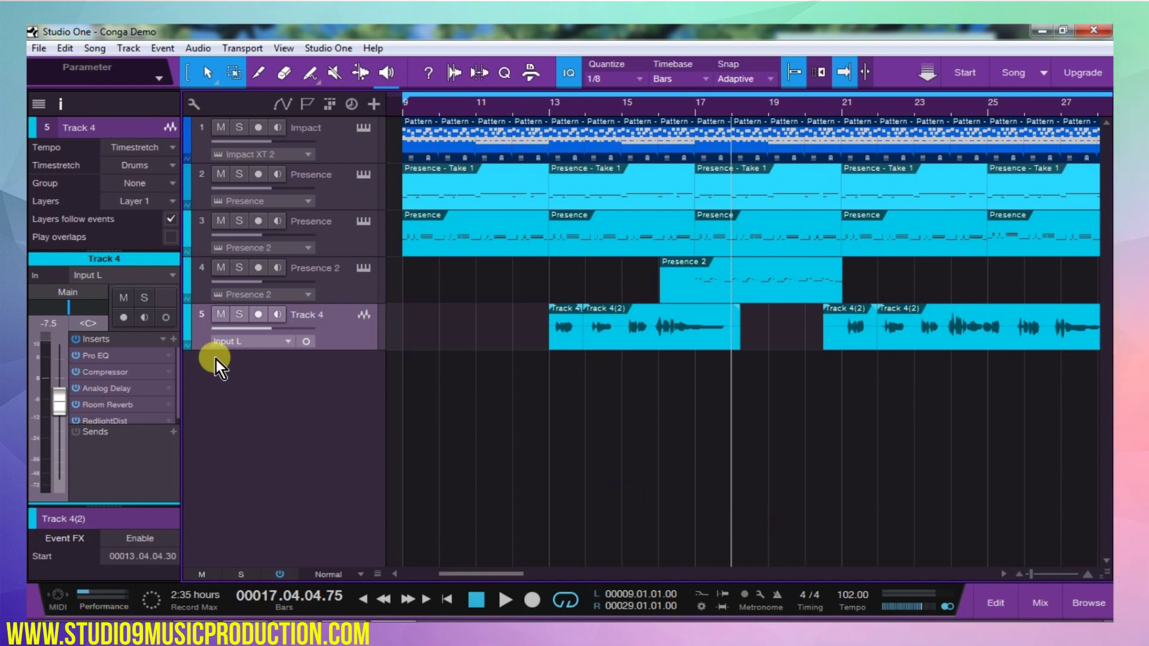
{"action": "left_click", "coordinate": [62, 108]}
{"action": "left_click", "coordinate": [62, 113]}
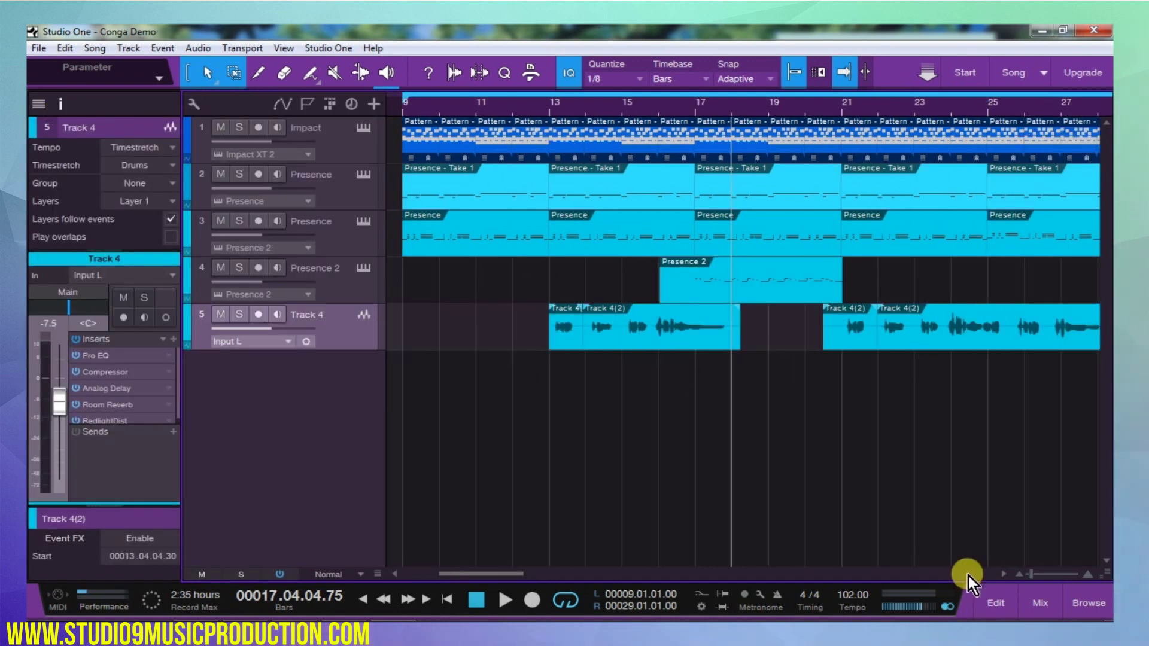
{"action": "left_click", "coordinate": [1000, 604]}
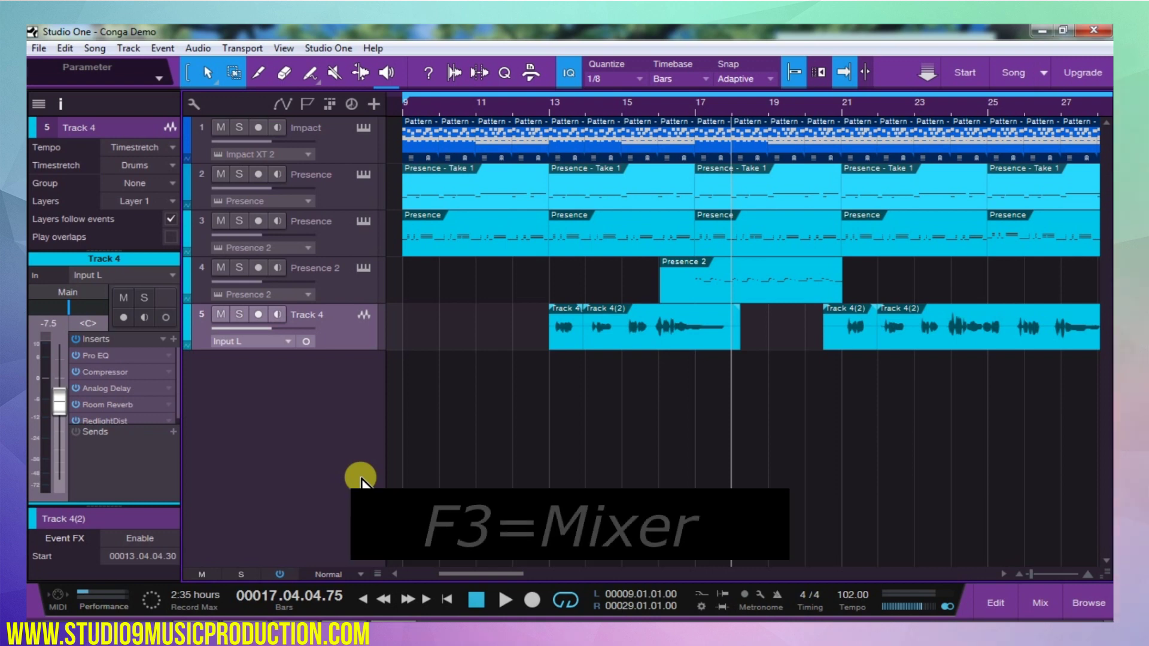
Show and hide the mixer, and do the same with the browser of instruments and effects.
{"action": "key", "text": "F3"}
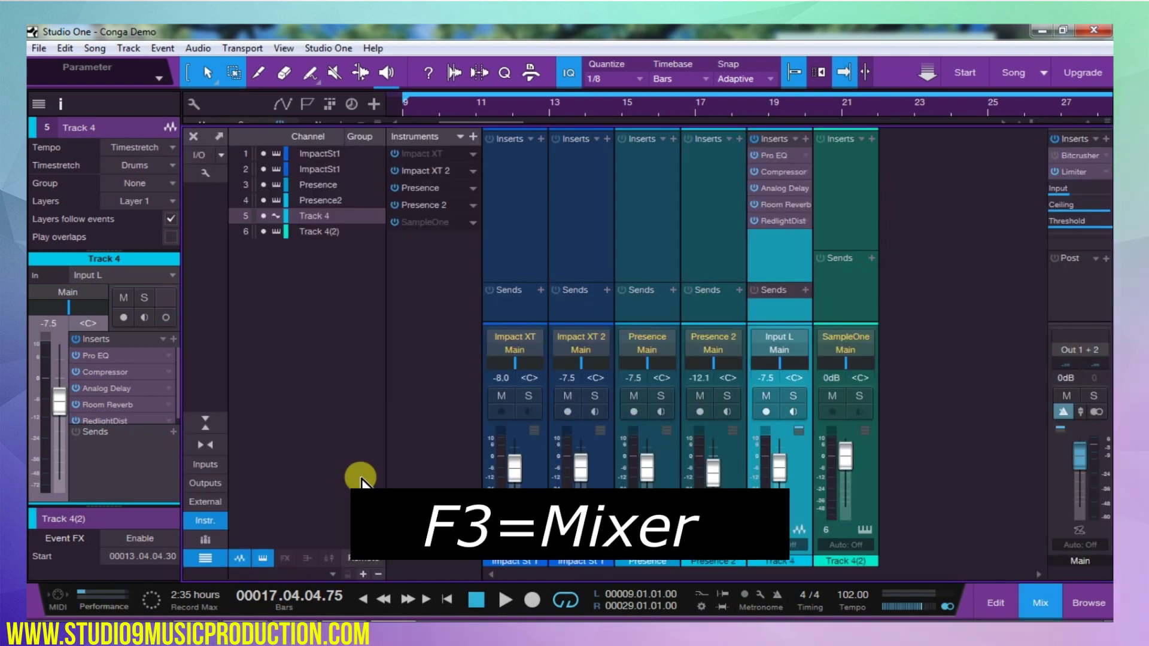
{"action": "key", "text": "F3"}
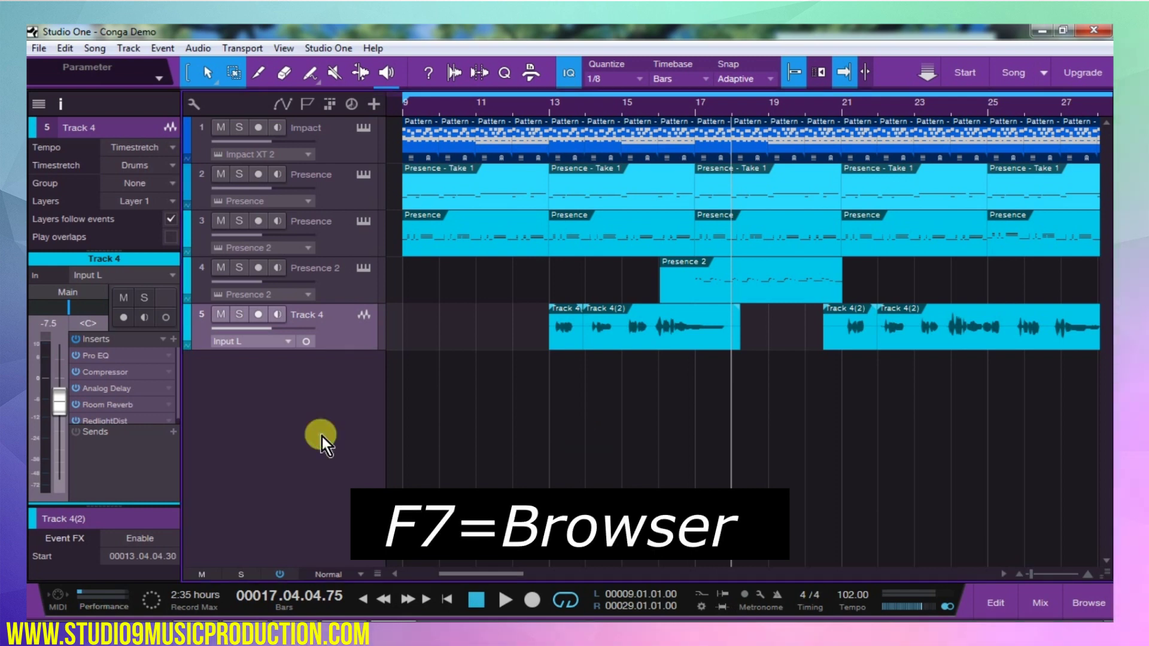
{"action": "key", "text": "F7"}
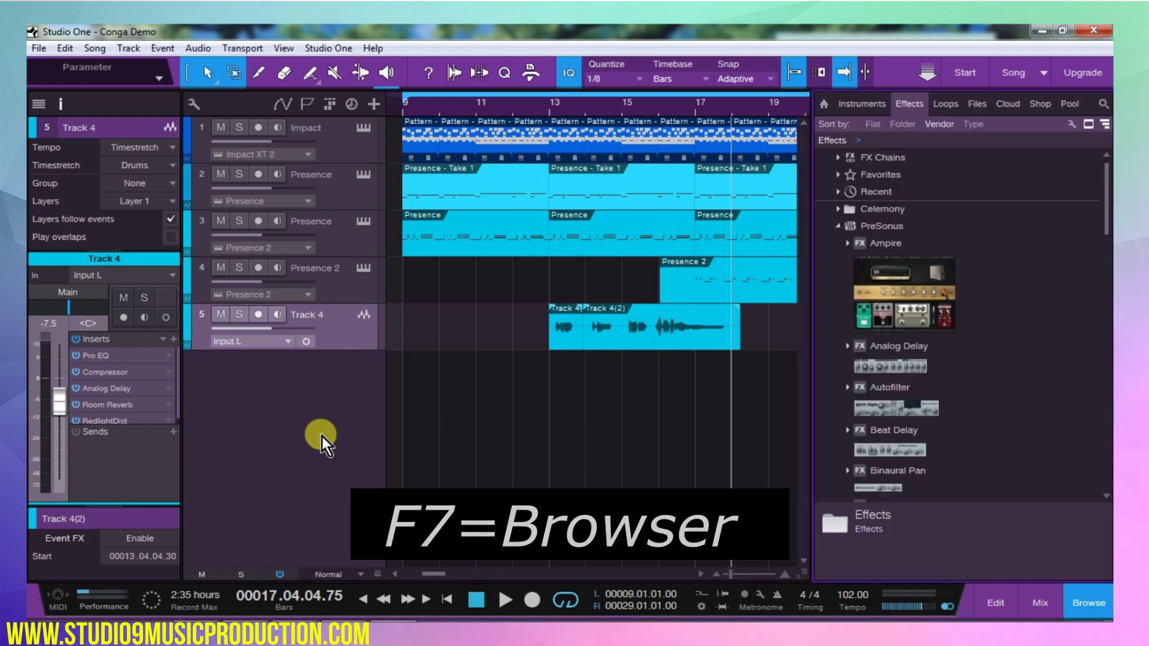
{"action": "key", "text": "F7"}
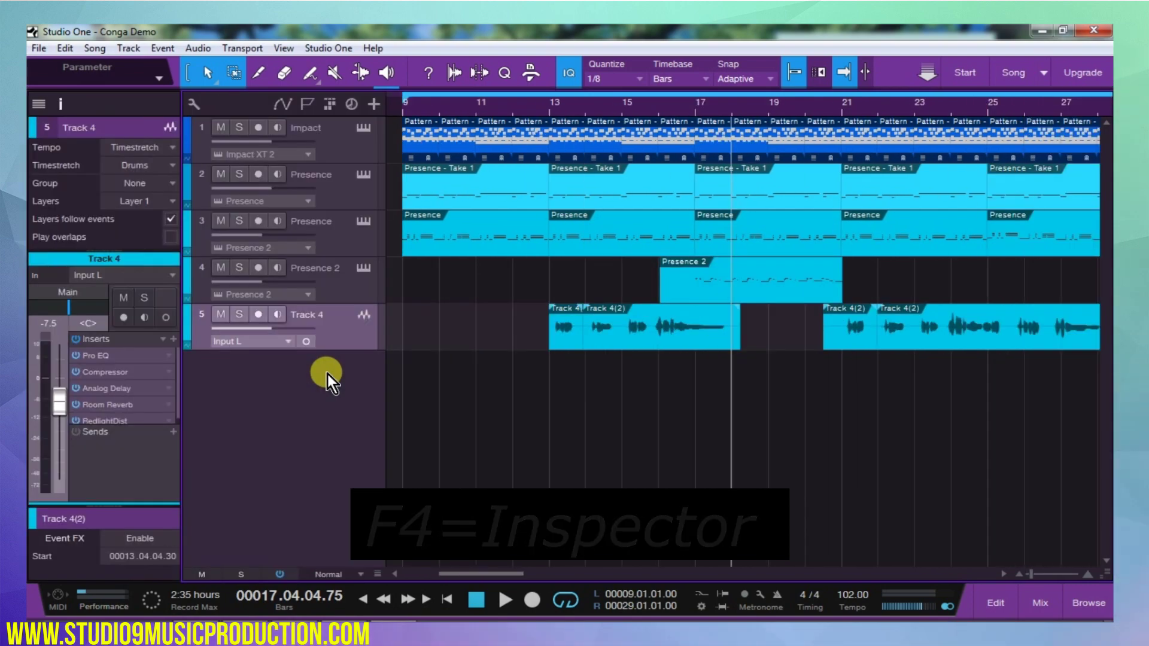
Select the Track 4(2) audio event around bar 15 and toggle its waveform editor open and closed.
{"action": "left_click", "coordinate": [629, 324]}
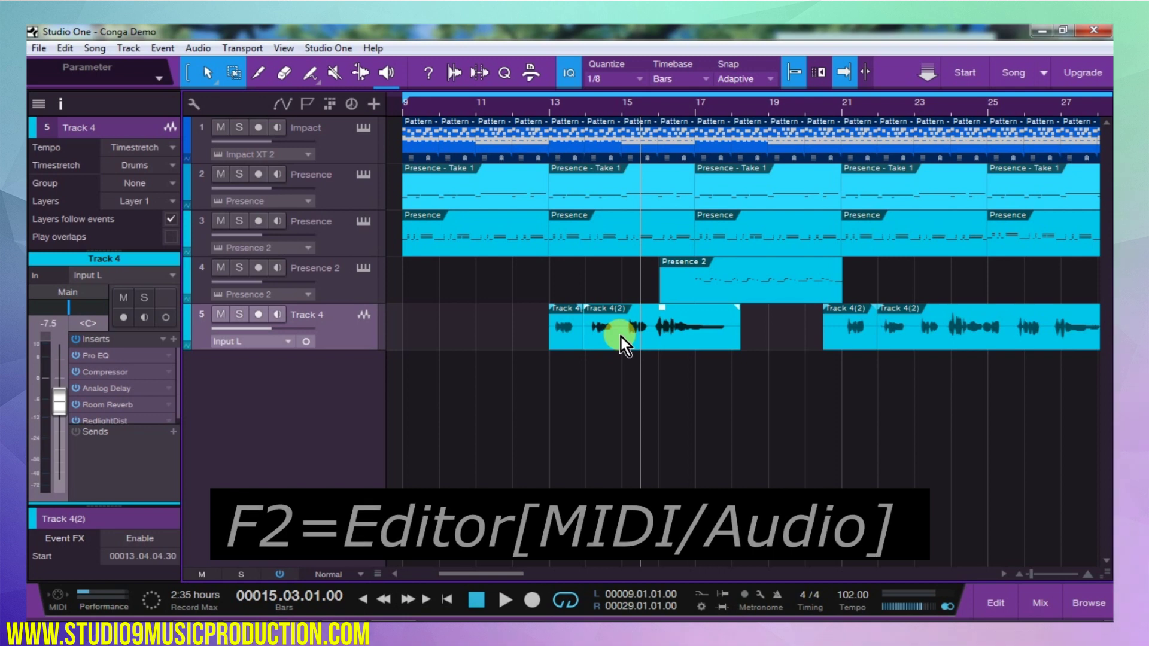
{"action": "key", "text": "F2"}
{"action": "key", "text": "F2"}
{"action": "key", "text": "F2"}
{"action": "key", "text": "F2"}
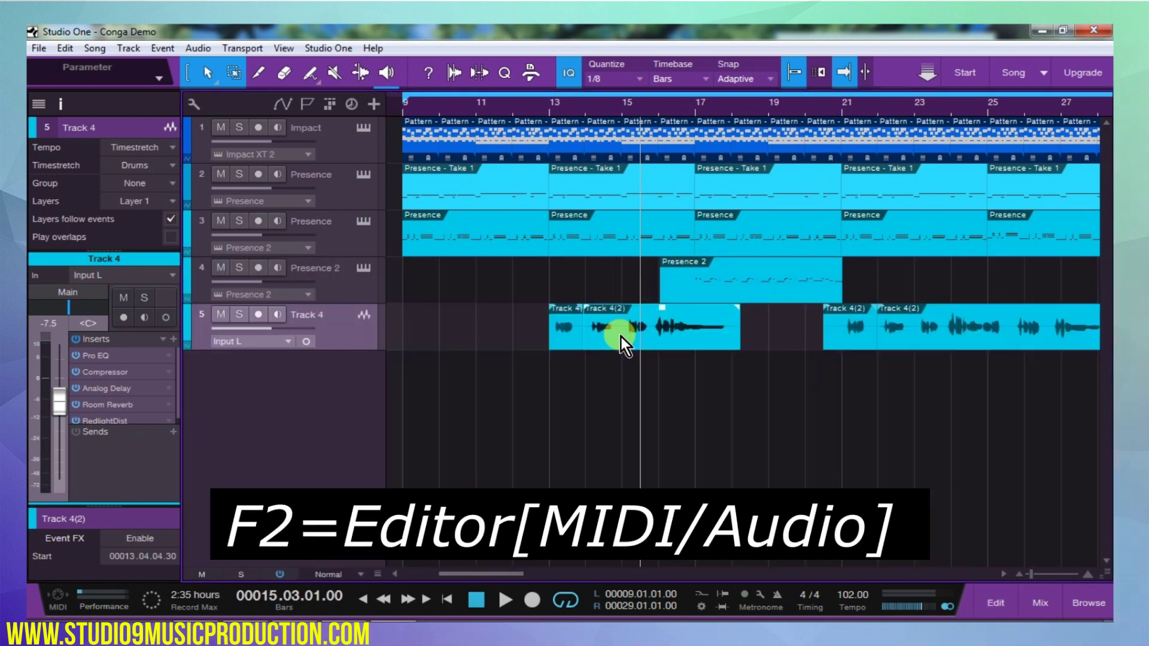
{"action": "double_click", "coordinate": [620, 337]}
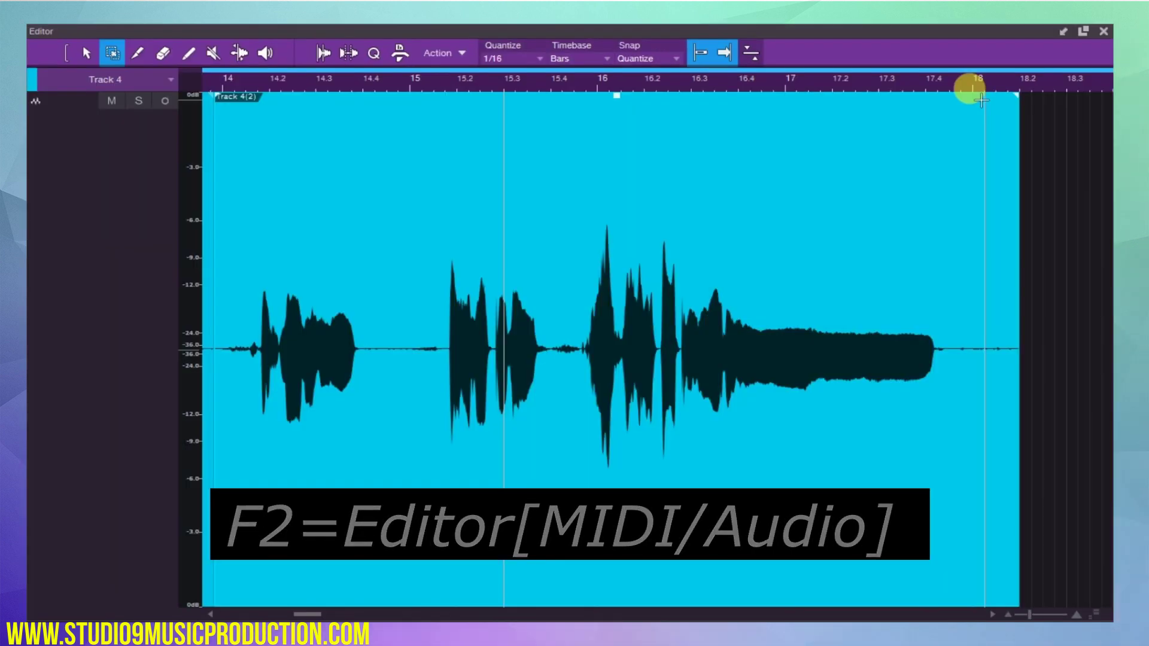
{"action": "left_click", "coordinate": [1104, 31]}
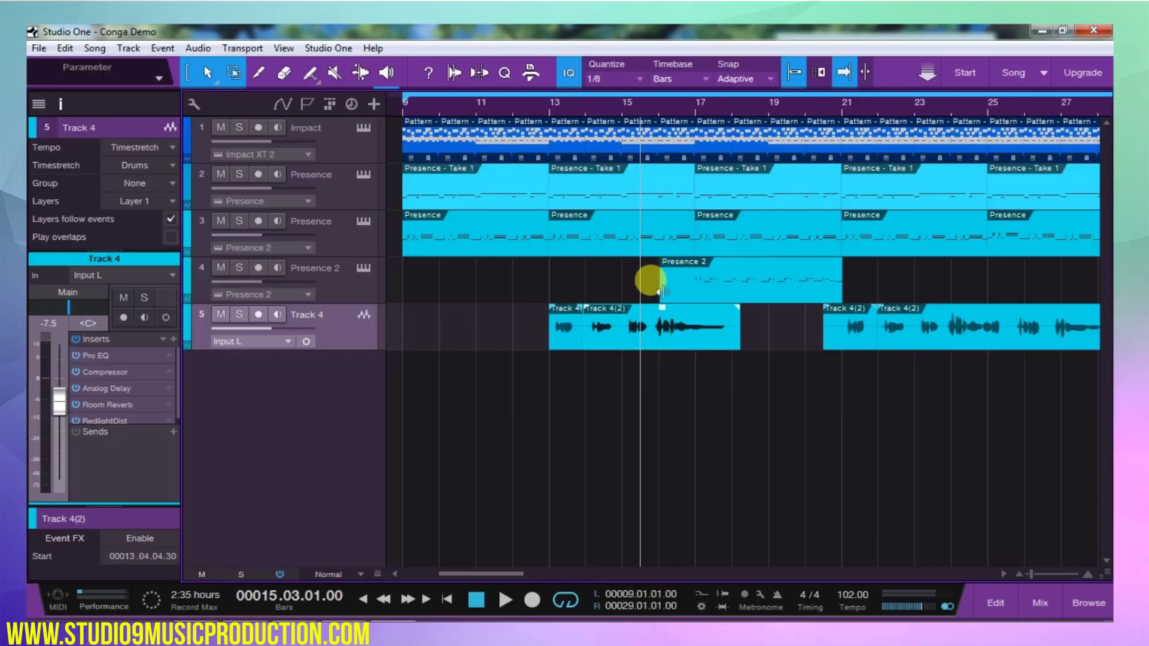
{"action": "key", "text": "F2"}
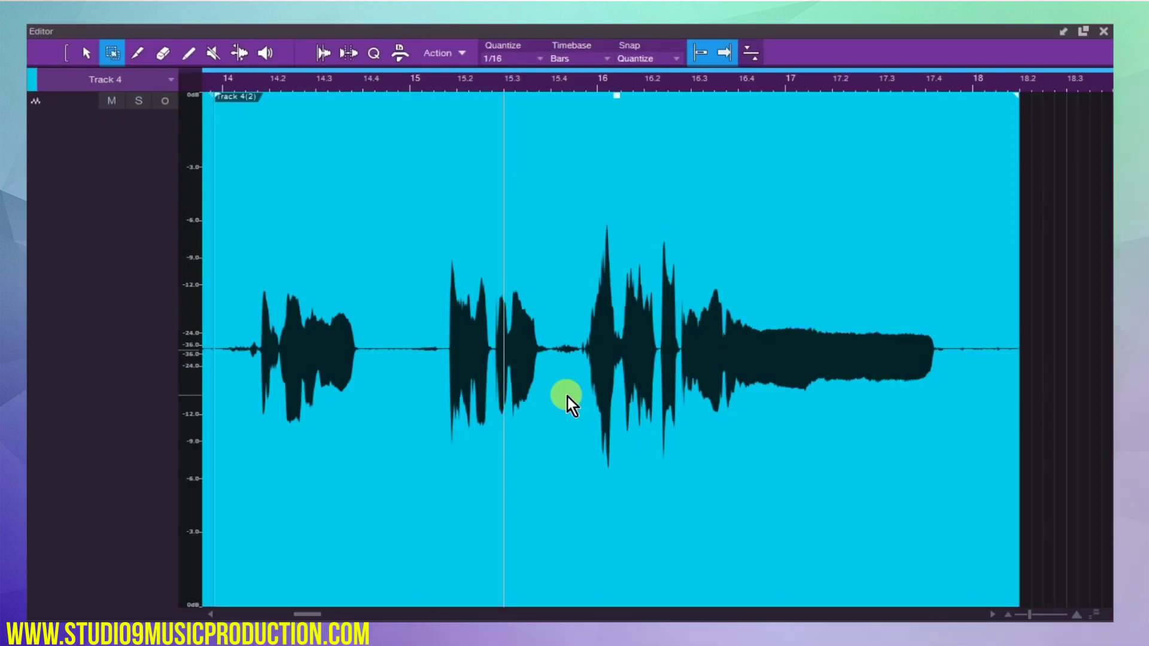
{"action": "key", "text": "F2"}
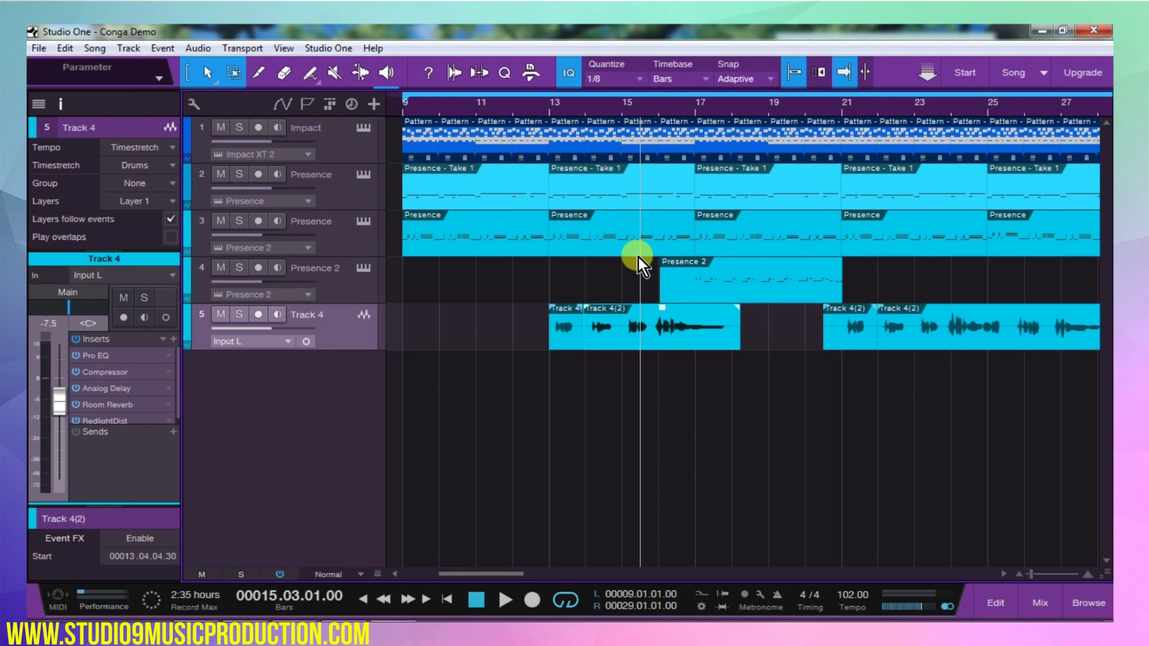
Zoom the arrangement horizontally in around bar 15 and back out until the whole song fits in view.
{"action": "key", "text": "e"}
{"action": "key", "text": "e"}
{"action": "key", "text": "e"}
{"action": "key", "text": "e"}
{"action": "key", "text": "e"}
{"action": "key", "text": "e"}
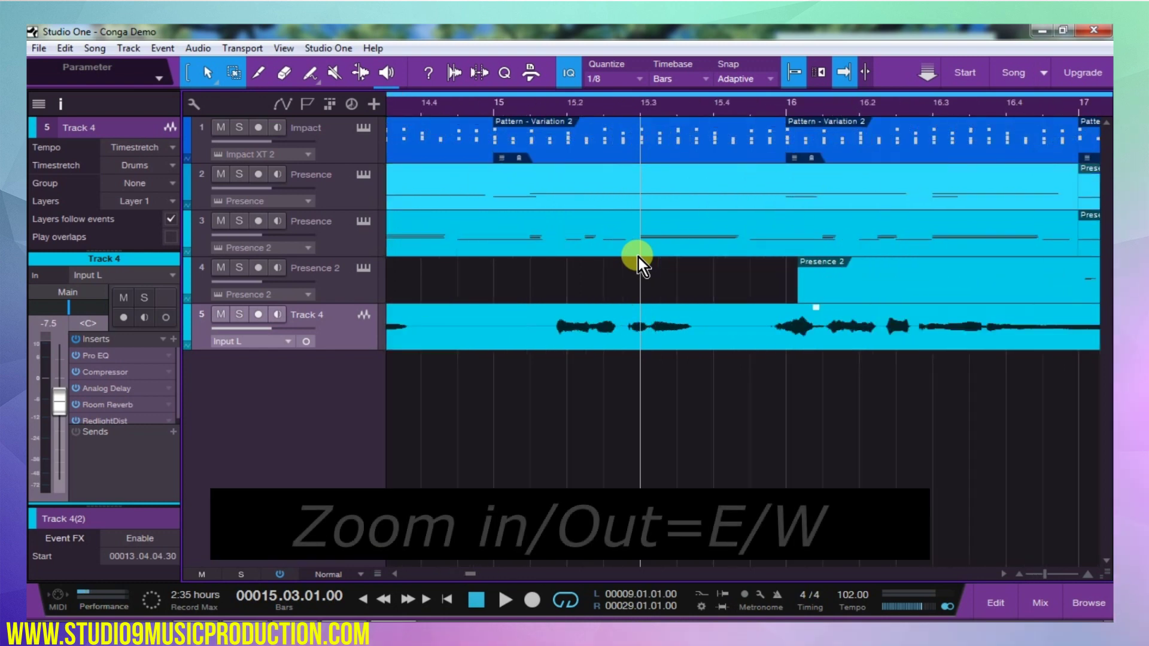
{"action": "key", "text": "w"}
{"action": "key", "text": "w"}
{"action": "key", "text": "w"}
{"action": "key", "text": "w"}
{"action": "key", "text": "w"}
{"action": "key", "text": "w"}
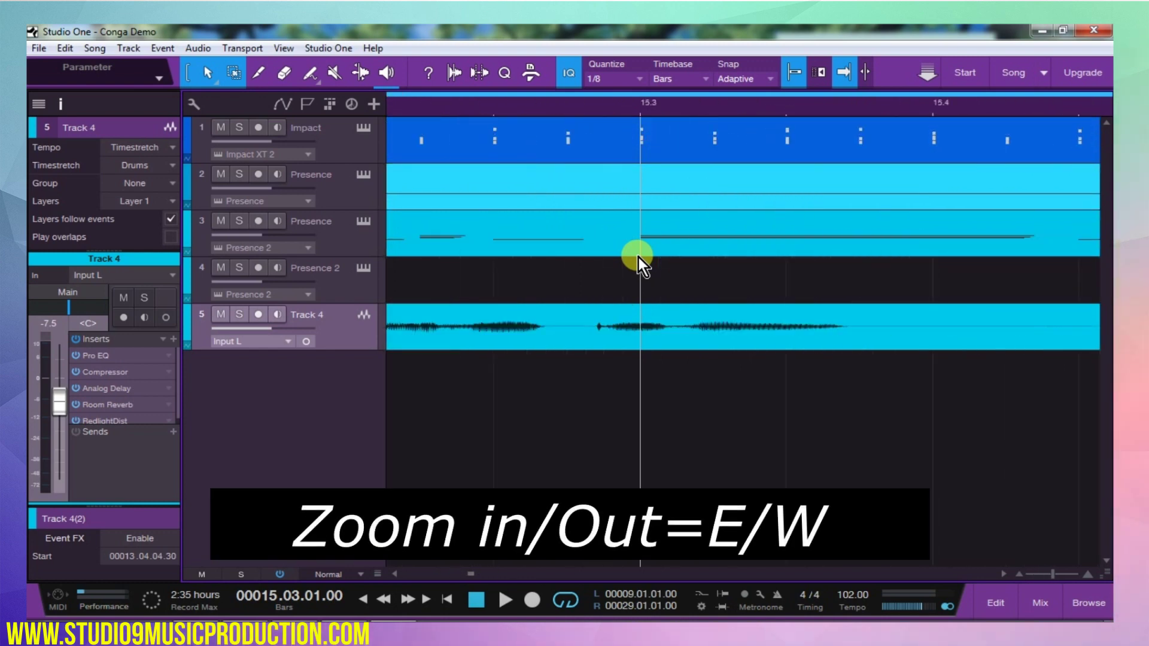
{"action": "key", "text": "w"}
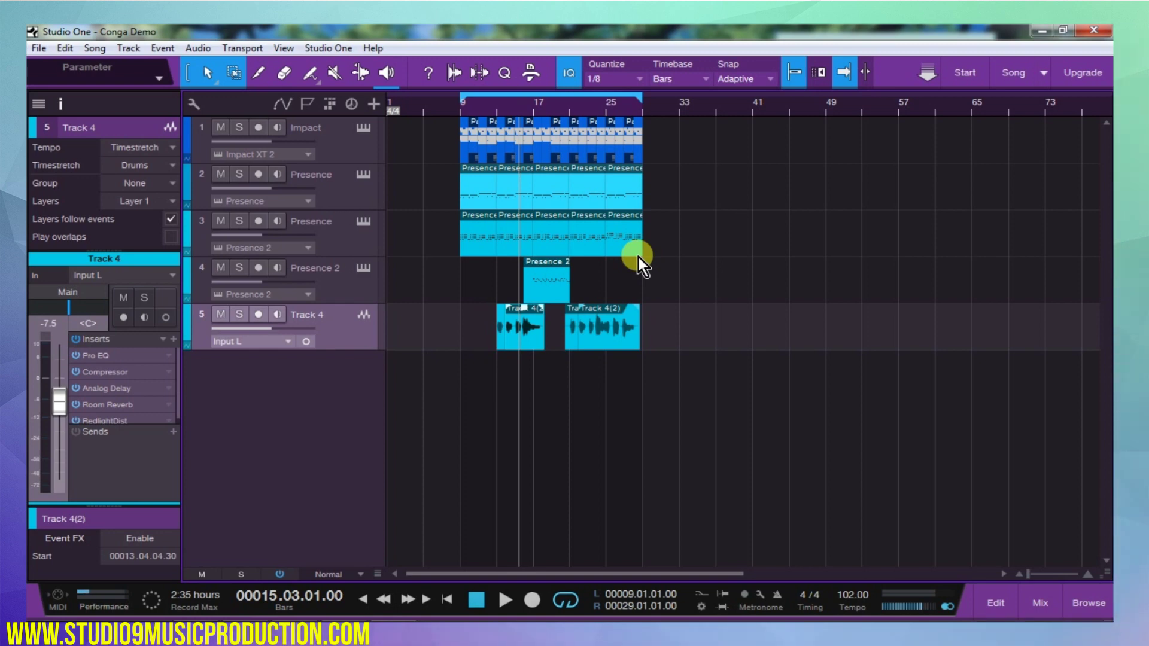
Enlarge all track heights to Large by zooming vertically, and reduce them back to Normal.
{"action": "key", "text": "shift+e"}
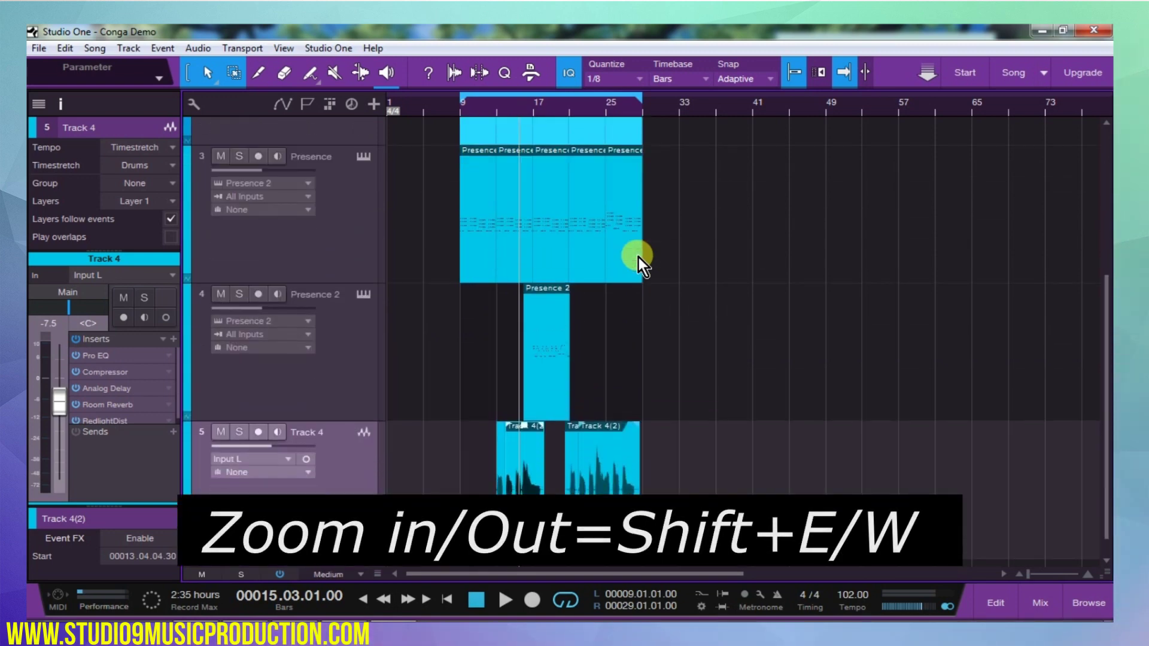
{"action": "key", "text": "shift+e"}
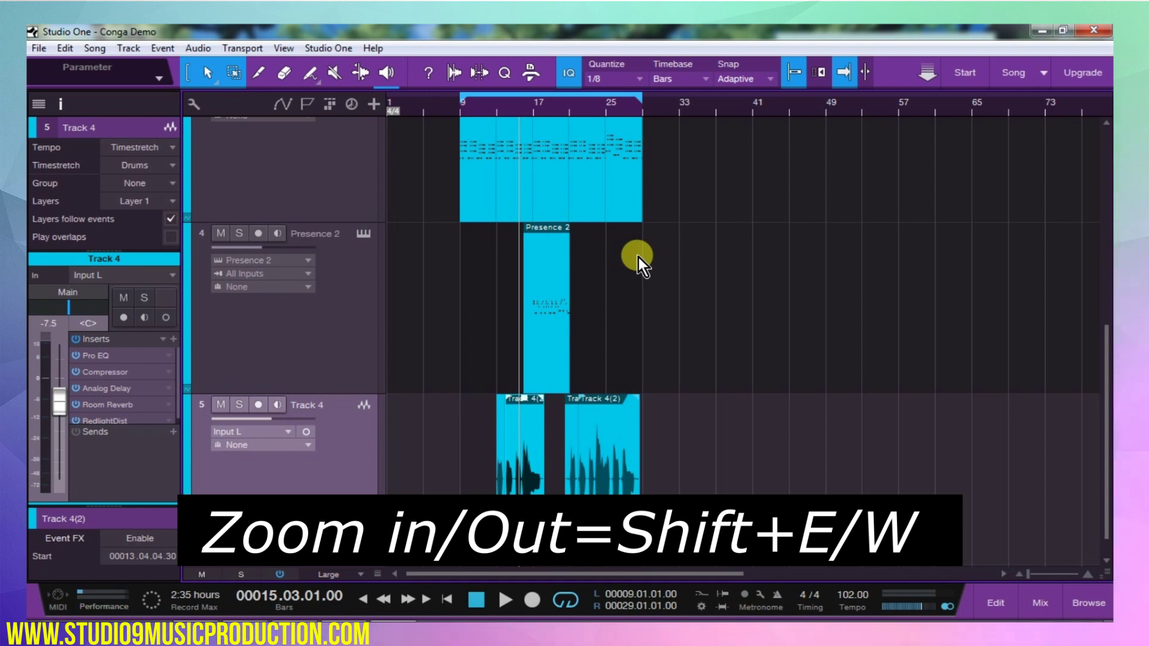
{"action": "key", "text": "shift+w"}
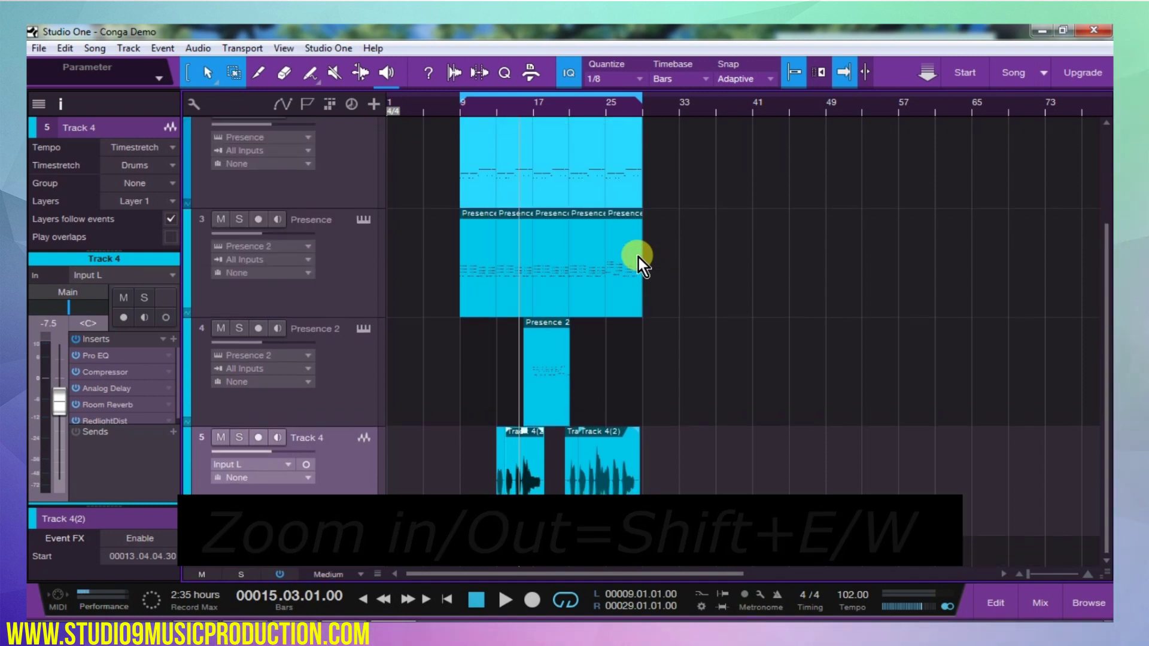
{"action": "key", "text": "shift+w"}
{"action": "key", "text": "shift+w"}
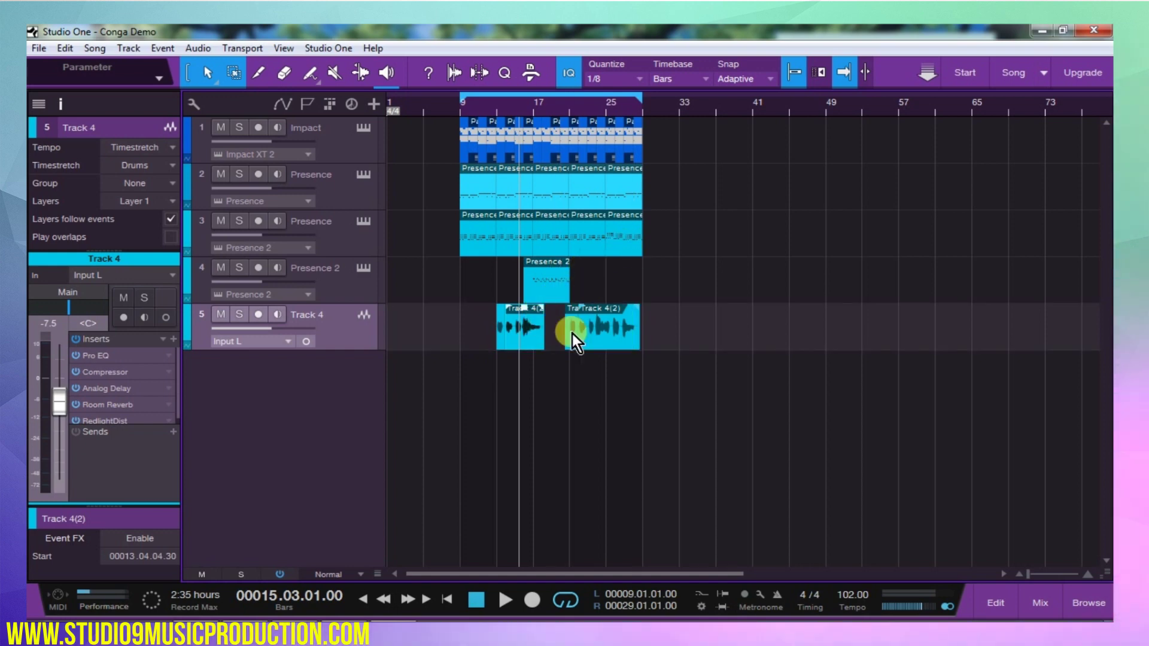
Select the second audio clip on Track 4, open the keyboard shortcut settings, and search for "zoom" to browse the zoom commands.
{"action": "left_click", "coordinate": [602, 343]}
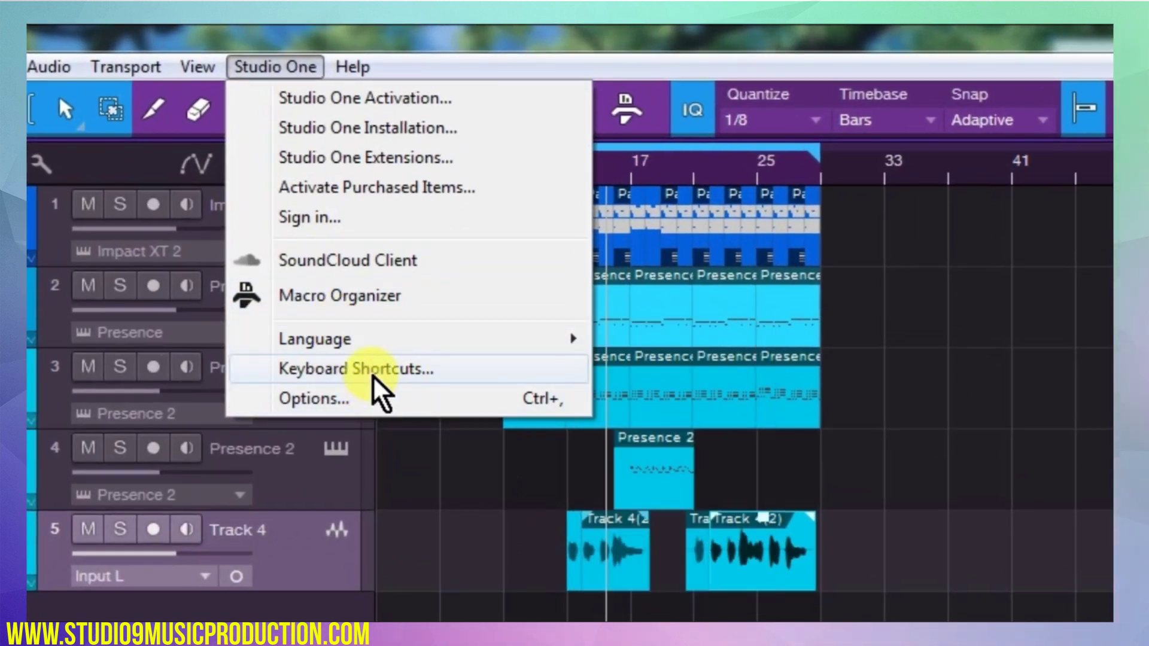
{"action": "left_click", "coordinate": [373, 376]}
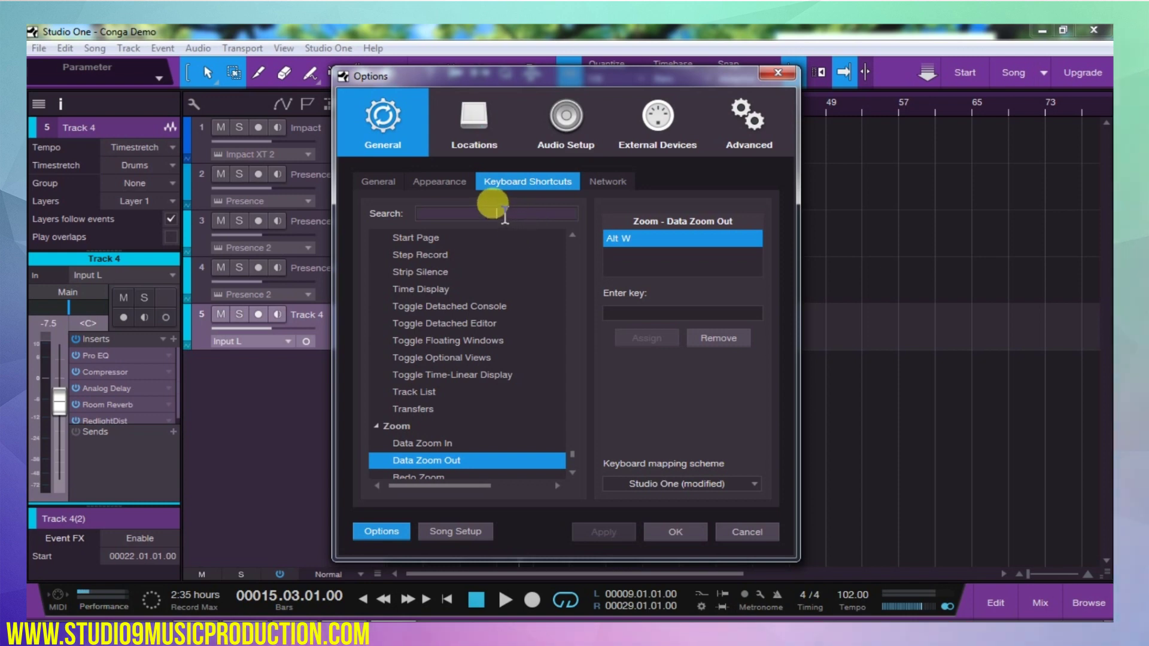
{"action": "type", "text": "zoom"}
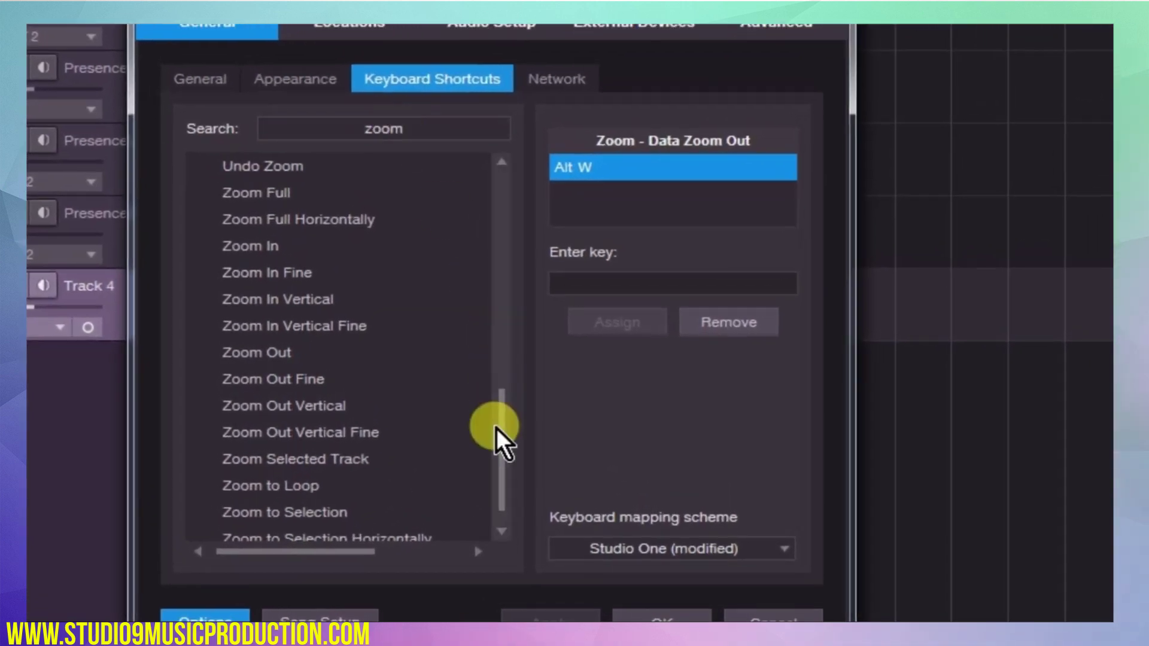
{"action": "left_click_drag", "start_coordinate": [502, 429], "coordinate": [506, 383]}
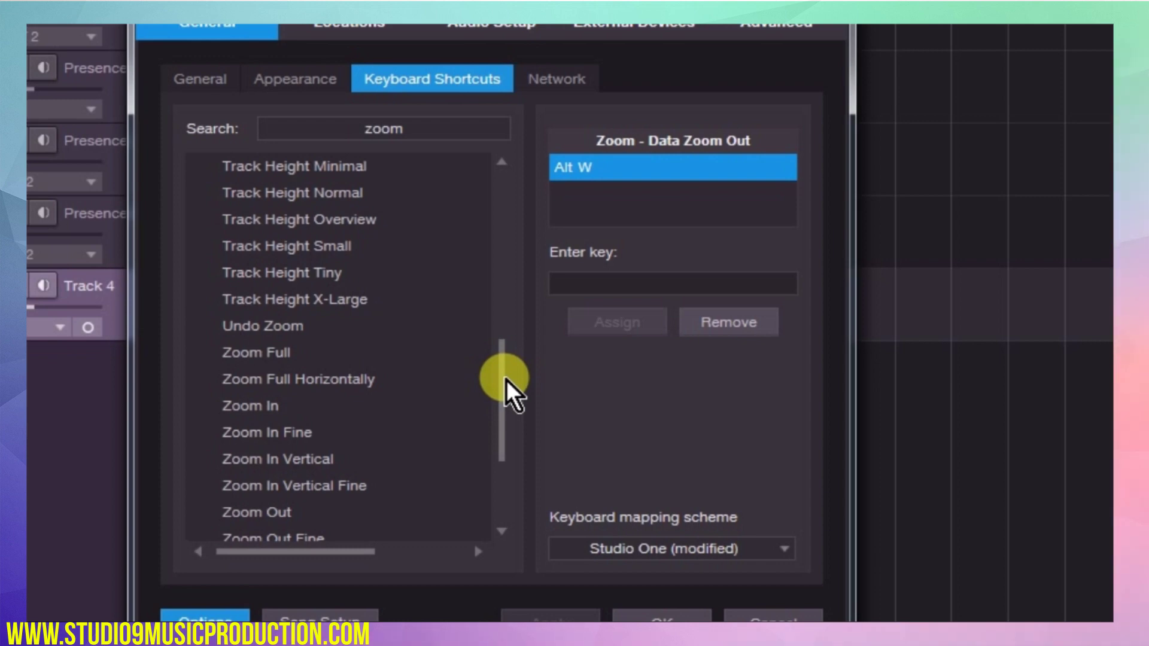
{"action": "left_click_drag", "start_coordinate": [506, 381], "coordinate": [504, 414]}
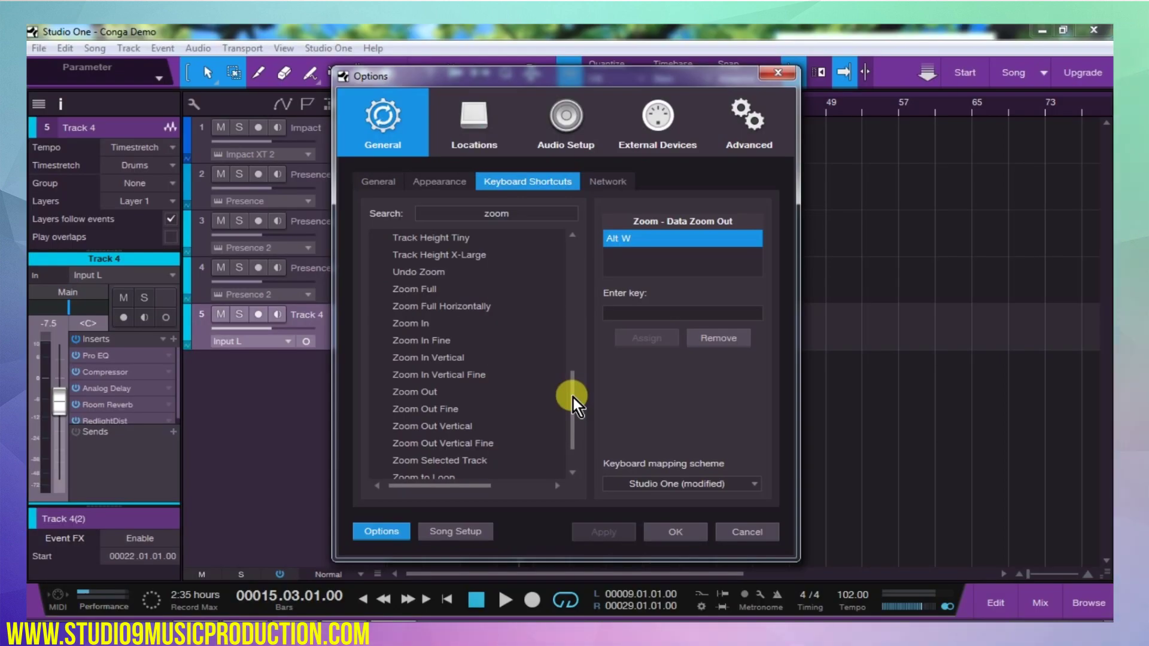
{"action": "left_click_drag", "start_coordinate": [573, 397], "coordinate": [574, 416]}
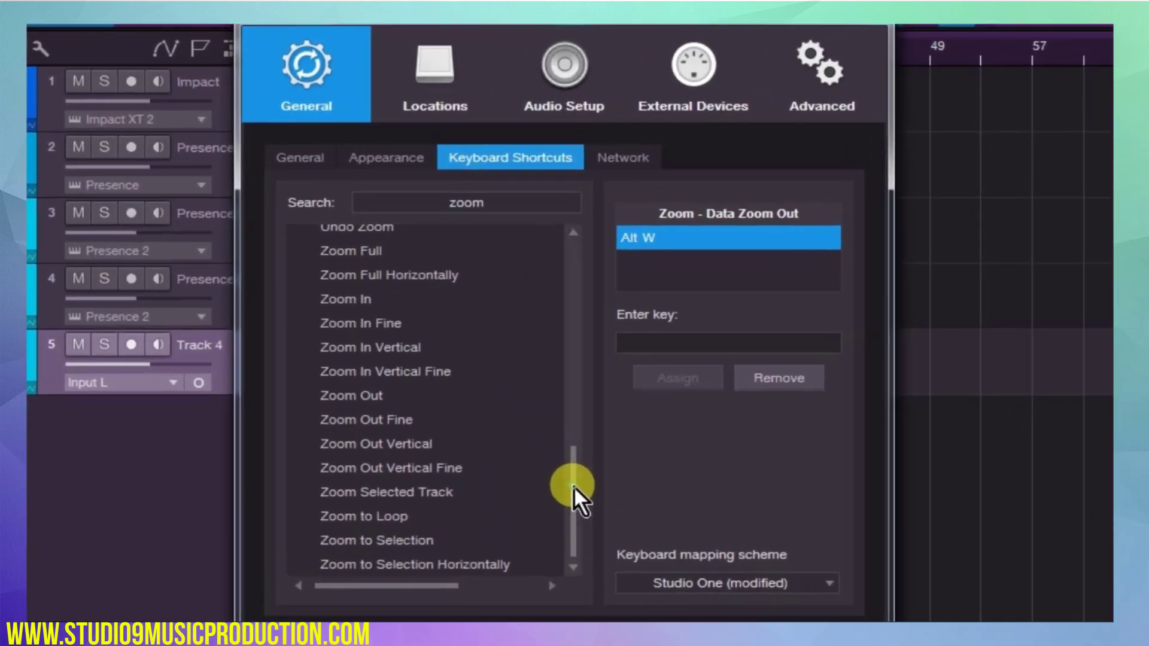
{"action": "left_click_drag", "start_coordinate": [574, 485], "coordinate": [577, 290]}
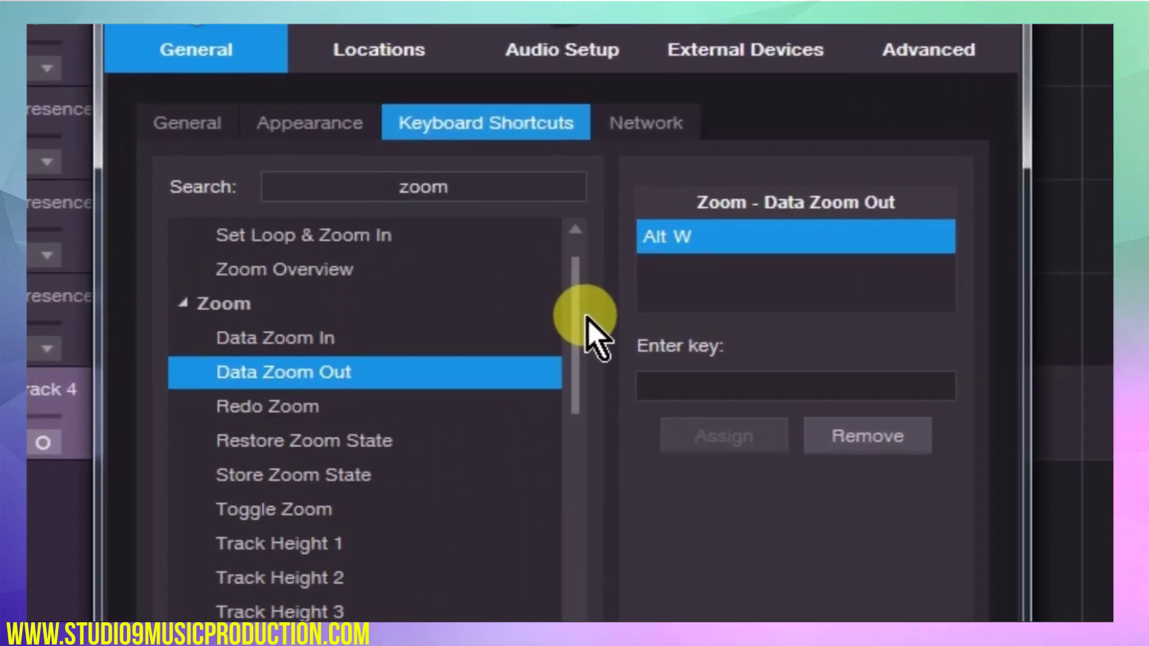
Inspect the shortcut assigned to the Data Zoom In command and enter Alt+E as its key.
{"action": "left_click", "coordinate": [313, 338]}
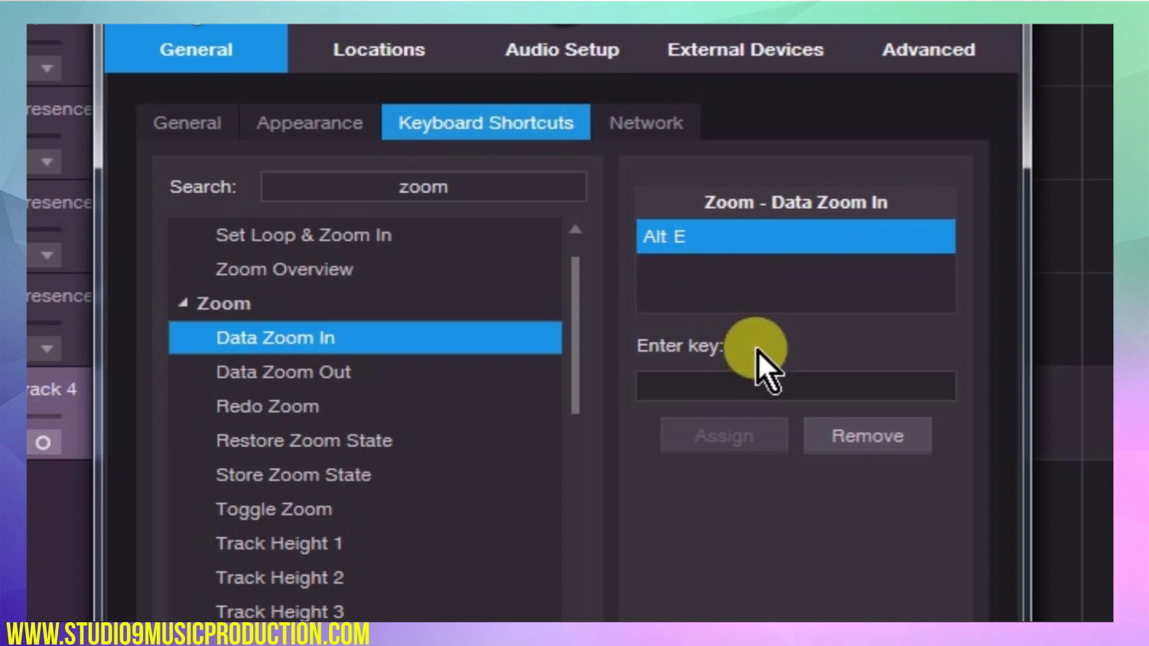
{"action": "left_click", "coordinate": [758, 388]}
{"action": "key", "text": "alt+e"}
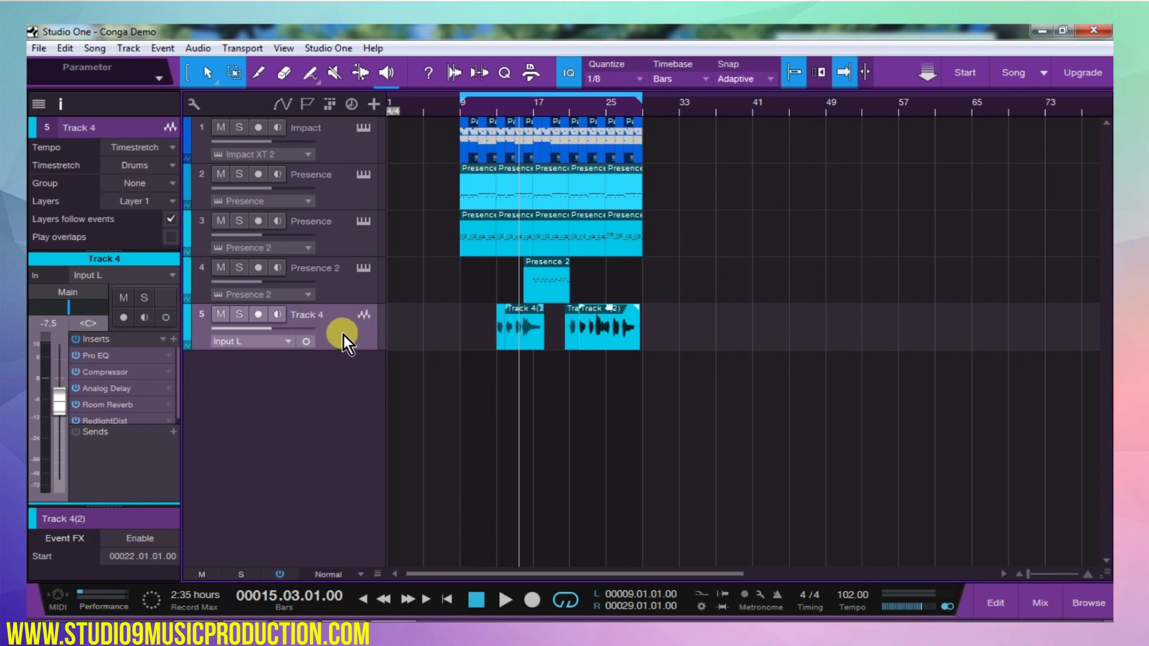
Switch solo on and off for Track 4, and mute the track.
{"action": "key", "text": "s"}
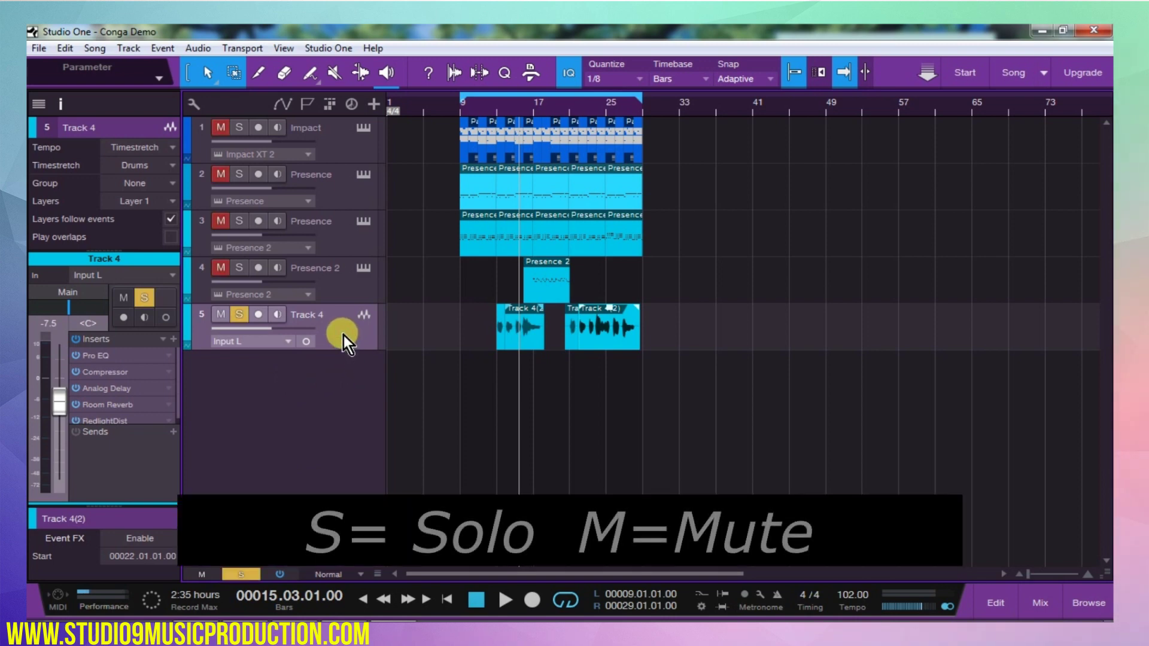
{"action": "key", "text": "s"}
{"action": "key", "text": "m"}
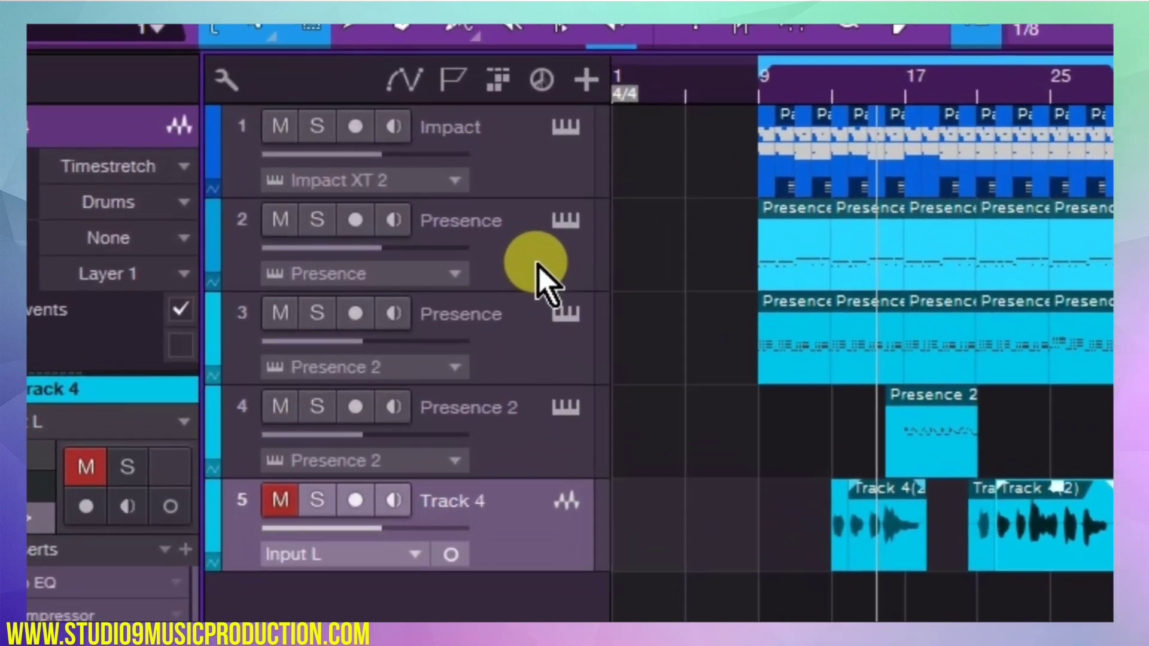
Select tracks 2 to 5 together and mute them, solo them as a group, and mute them again.
{"action": "left_click", "coordinate": [537, 265]}
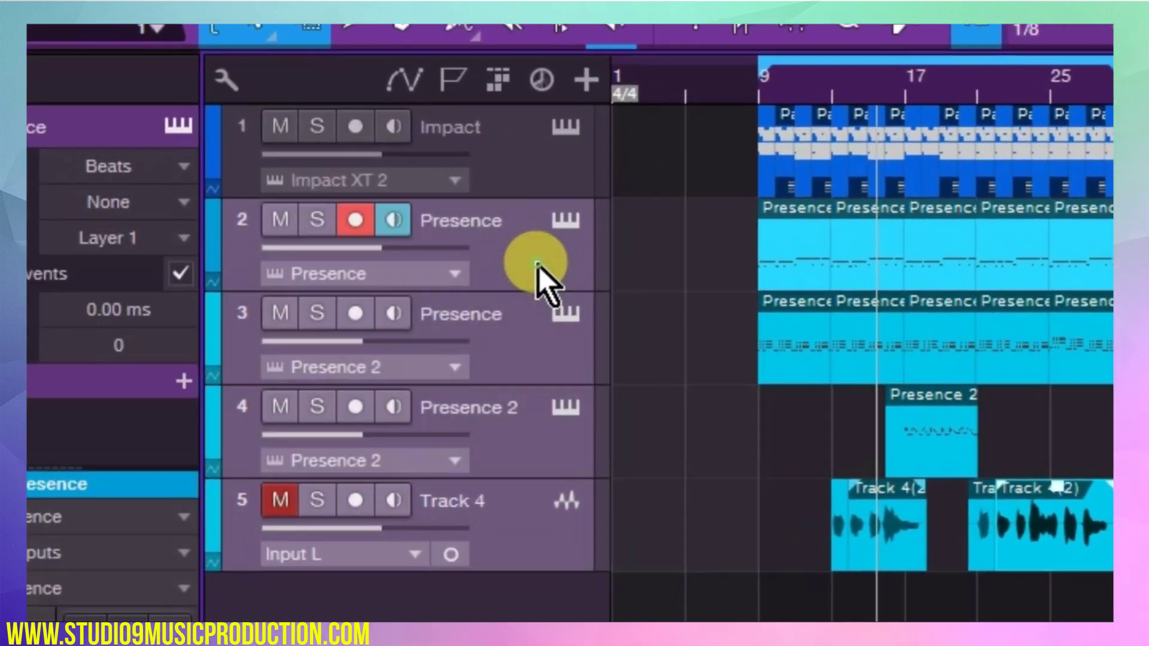
{"action": "key", "text": "m"}
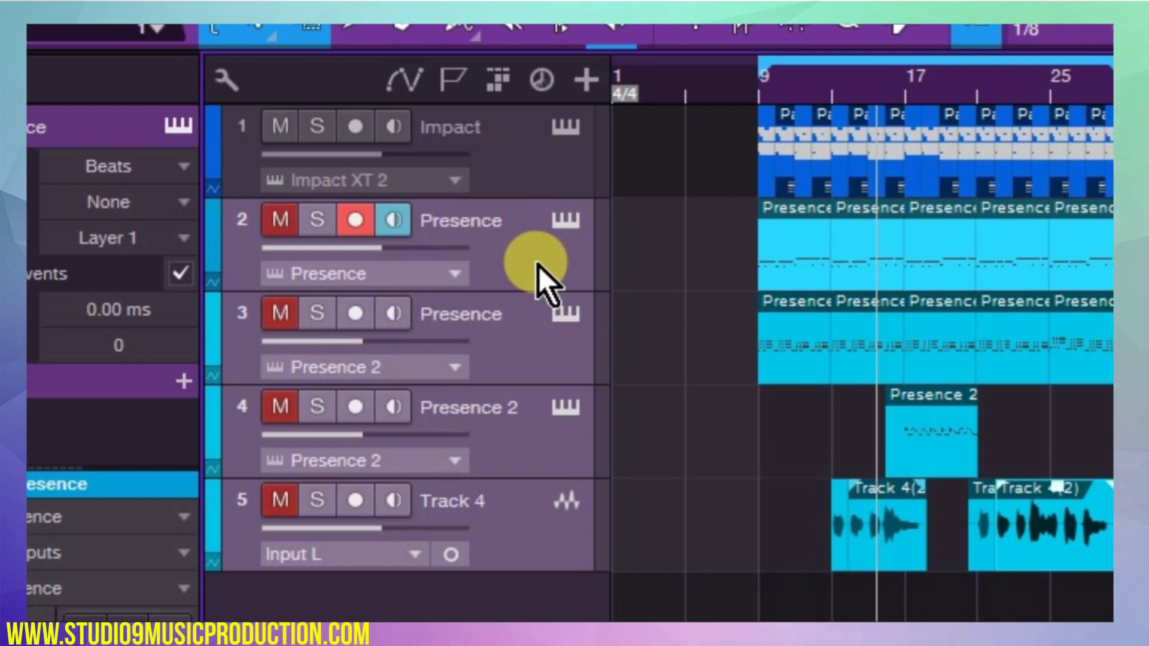
{"action": "key", "text": "s"}
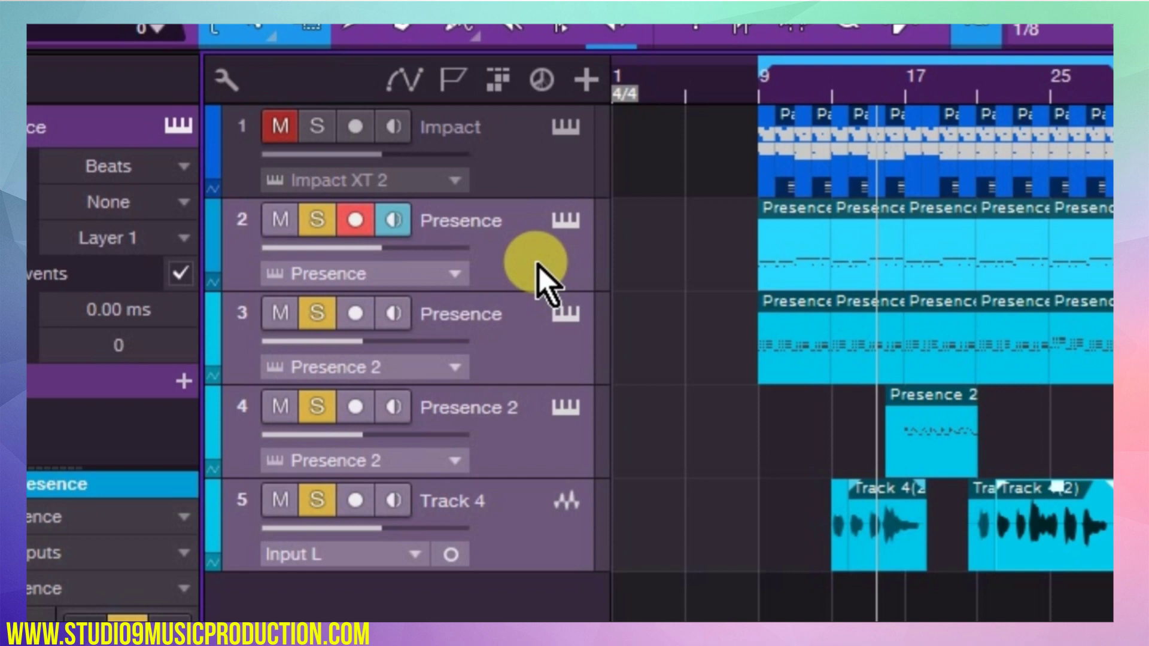
{"action": "key", "text": "m"}
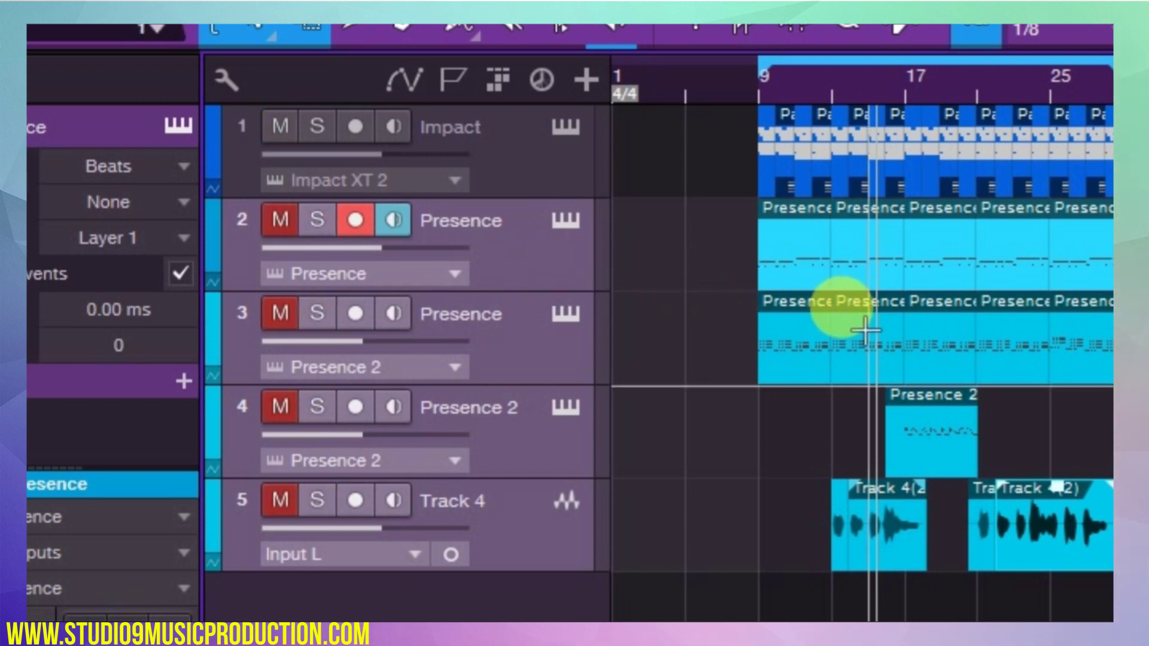
Play the song from about bar 21 with the tracks unmuted, stop playback, and zoom in on the Track 4 clips.
{"action": "left_click", "coordinate": [983, 91]}
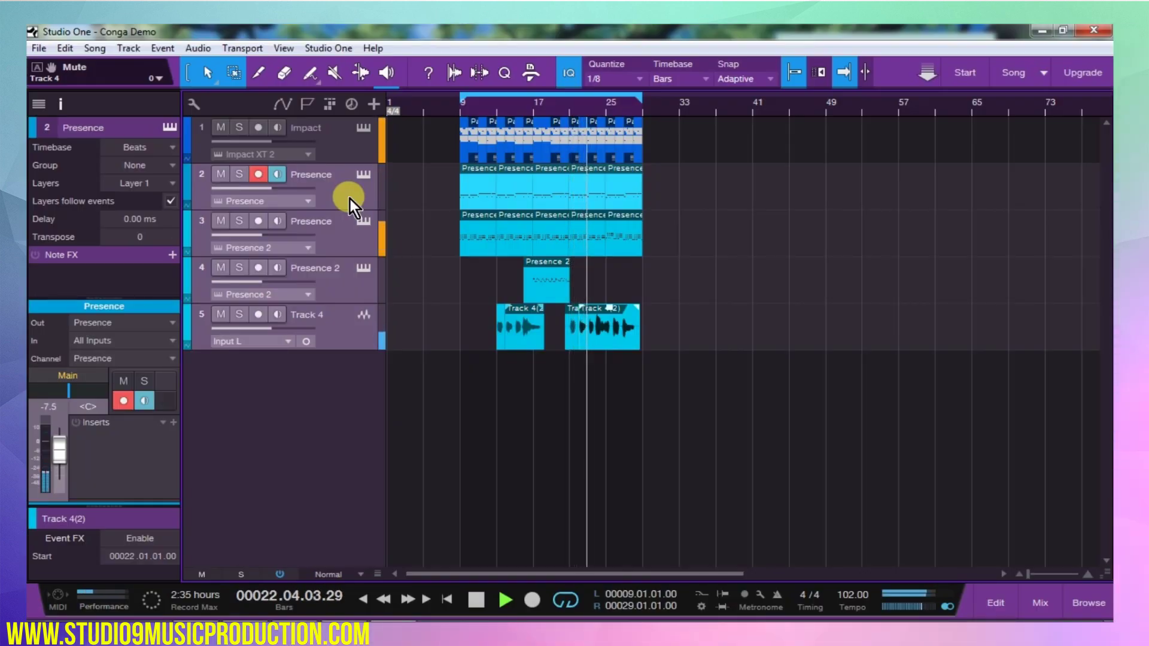
{"action": "key", "text": "space"}
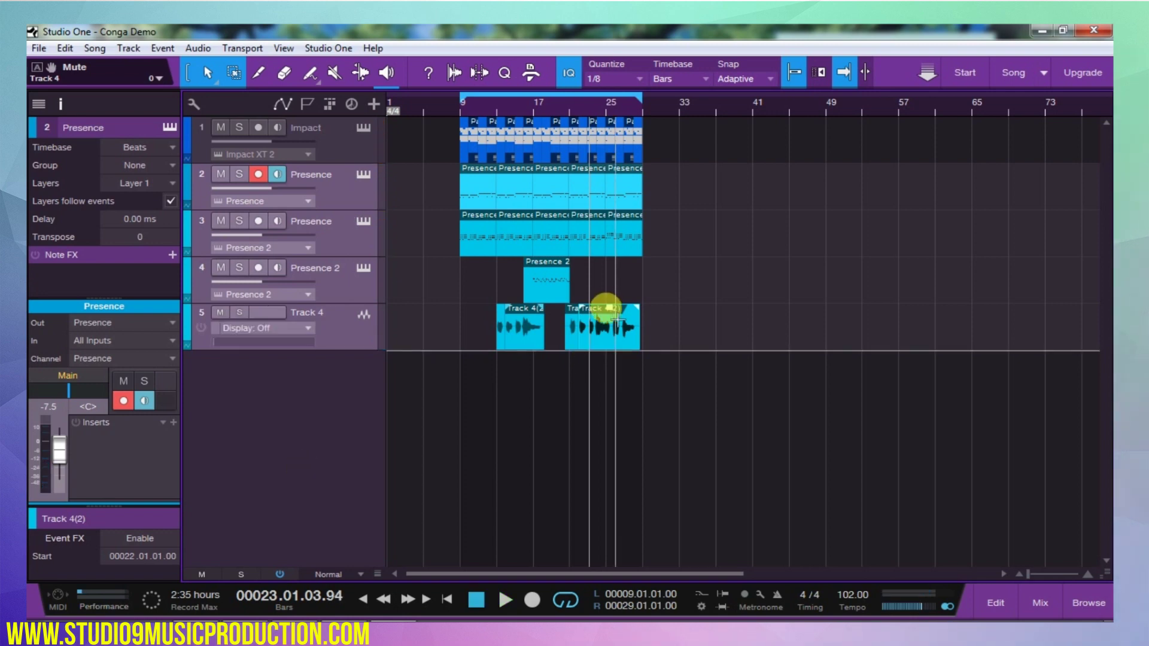
{"action": "key", "text": "e"}
{"action": "key", "text": "e"}
{"action": "key", "text": "e"}
{"action": "key", "text": "e"}
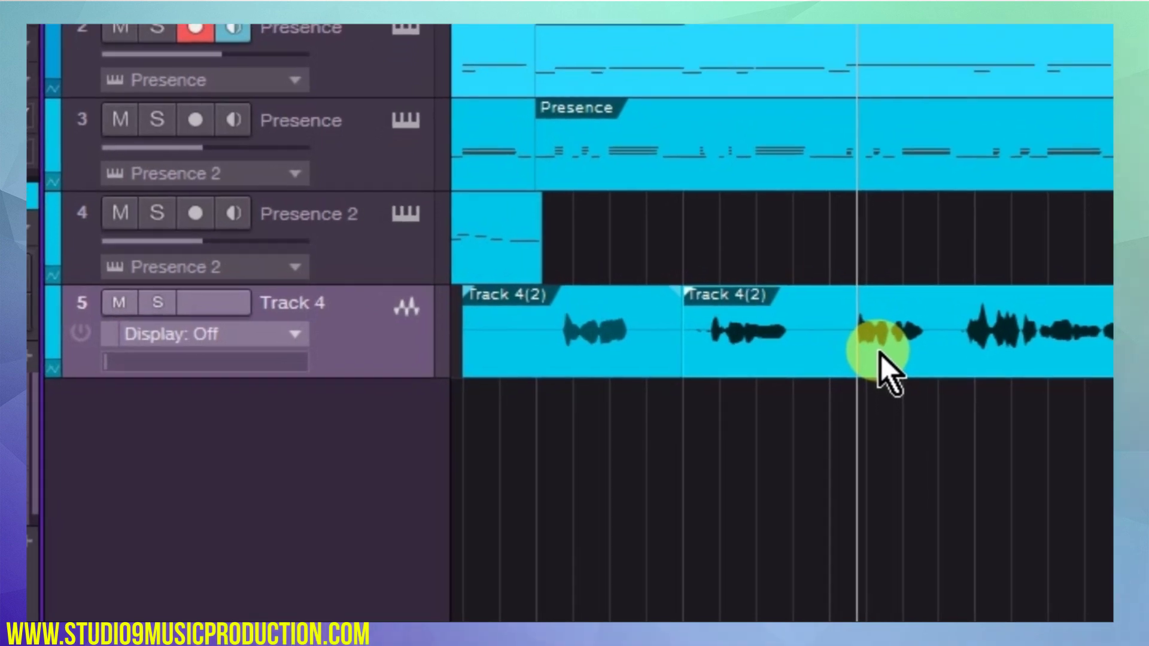
Solo Track 4 to hear its audio clips during playback, stop, and switch the solo off.
{"action": "key", "text": "s"}
{"action": "key", "text": "space"}
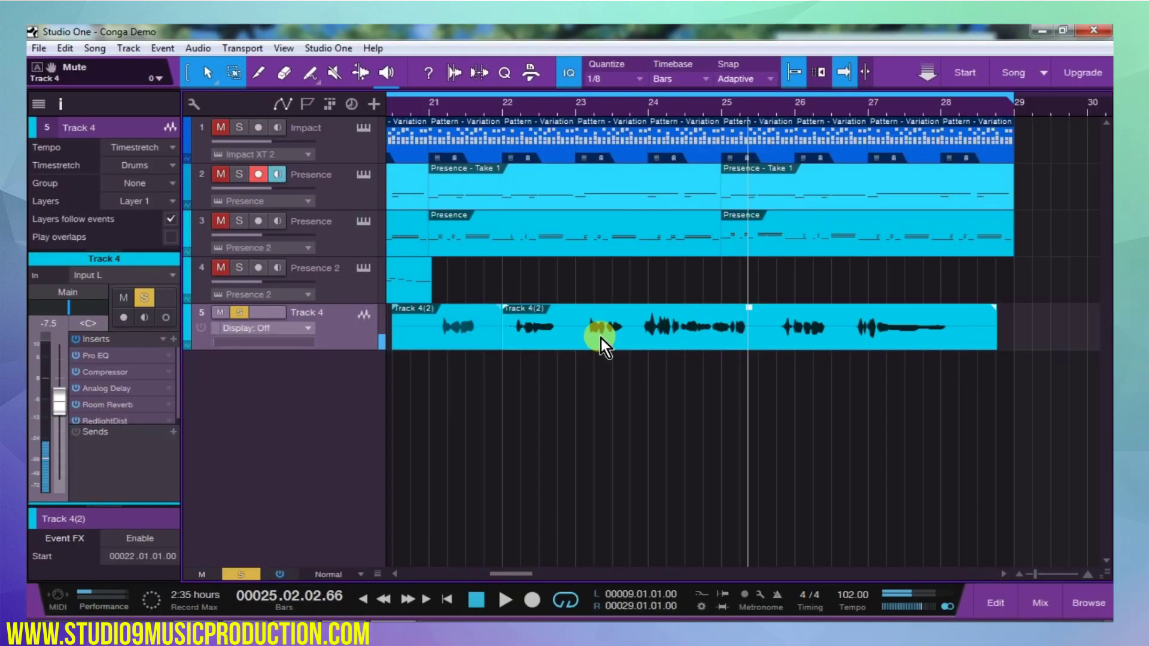
{"action": "key", "text": "s"}
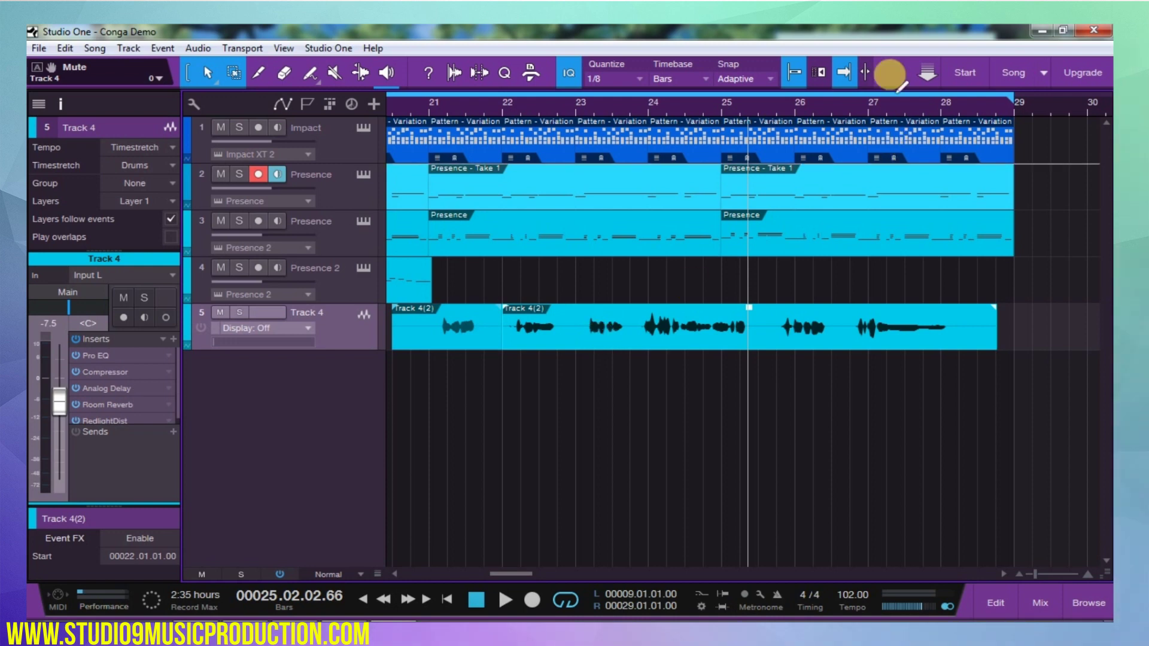
Switch snapping off, select the Track 4 clip just before bar 22, and toggle snapping on and off again.
{"action": "left_click", "coordinate": [795, 73]}
{"action": "left_click", "coordinate": [432, 336]}
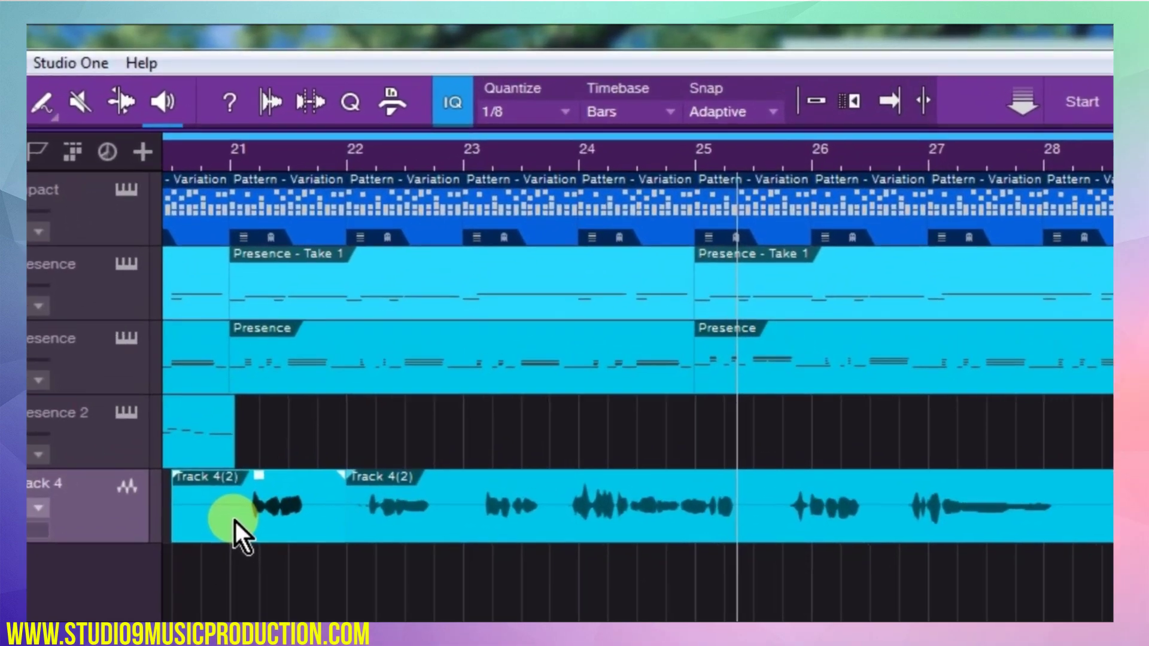
{"action": "key", "text": "n"}
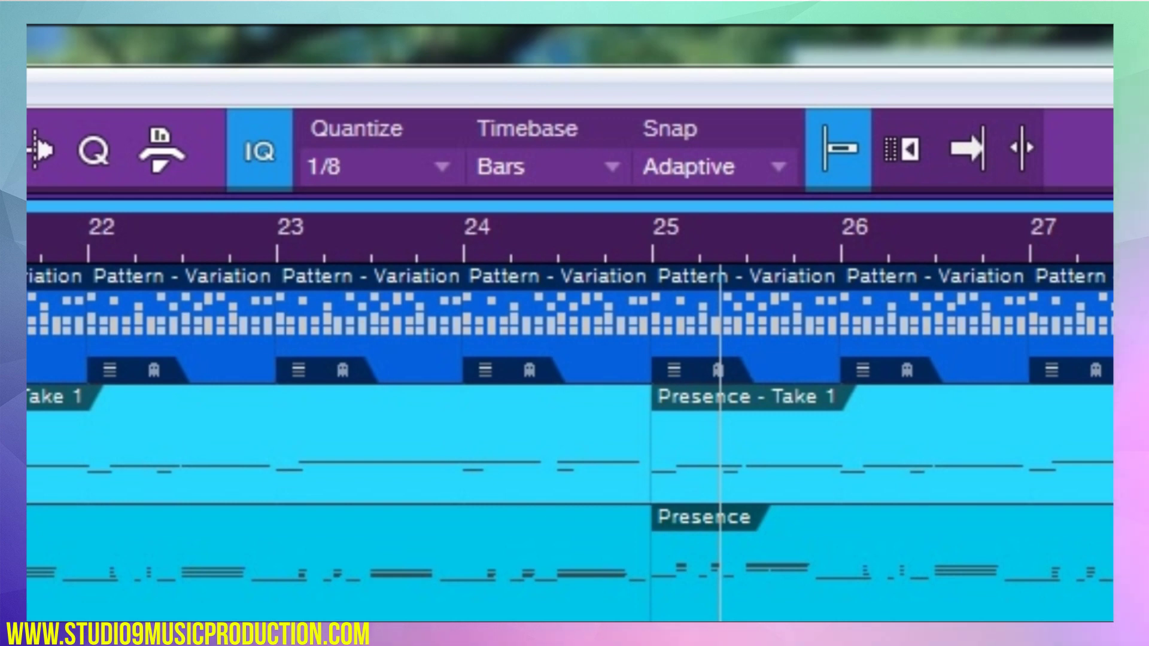
{"action": "key", "text": "n"}
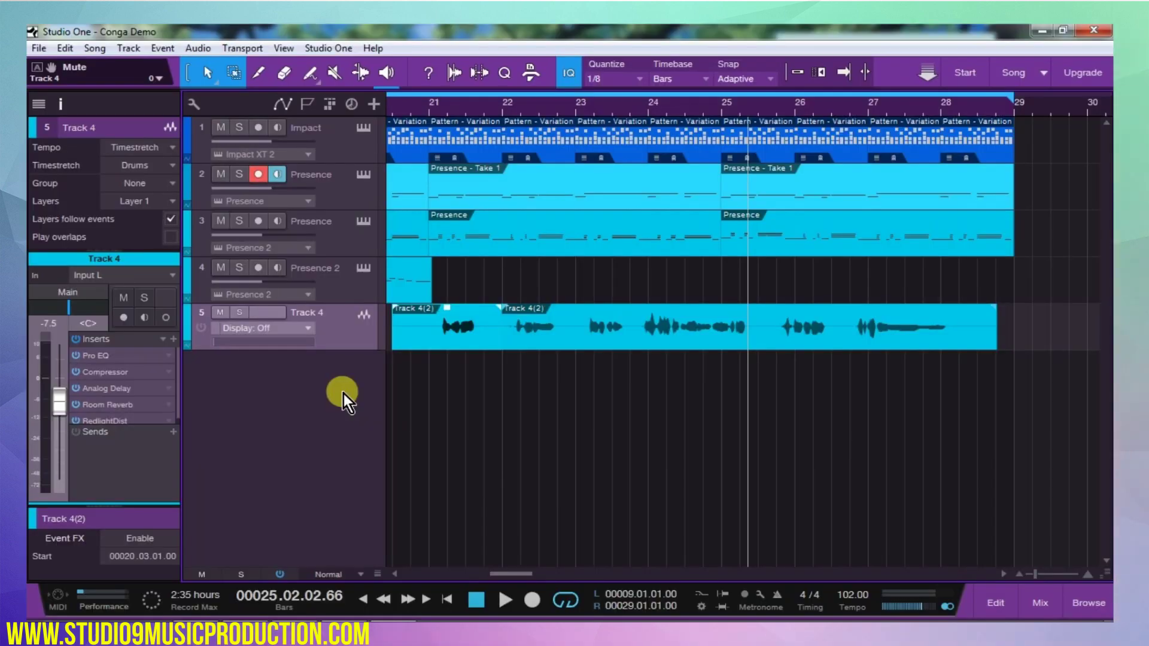
In Track 4's Pro EQ, set the MF gain to 0.17 dB, reset the LF filter frequency to 110 Hz, and close the plug-in.
{"action": "left_click", "coordinate": [114, 355]}
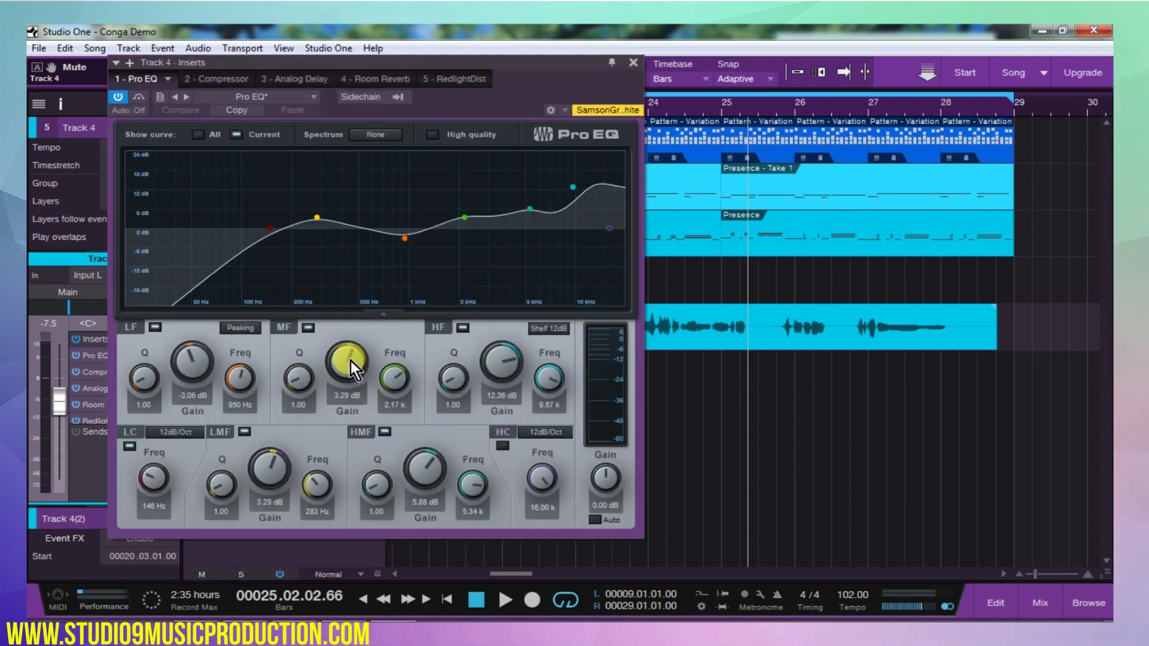
{"action": "left_click_drag", "start_coordinate": [352, 361], "coordinate": [362, 400]}
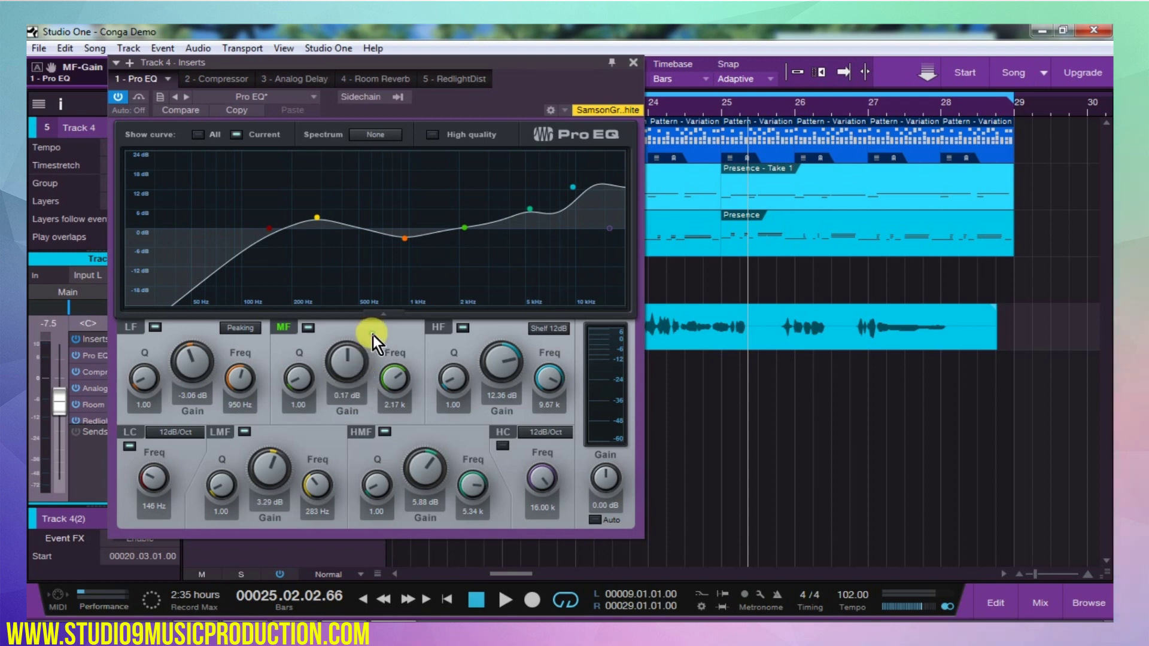
{"action": "double_click", "coordinate": [351, 359]}
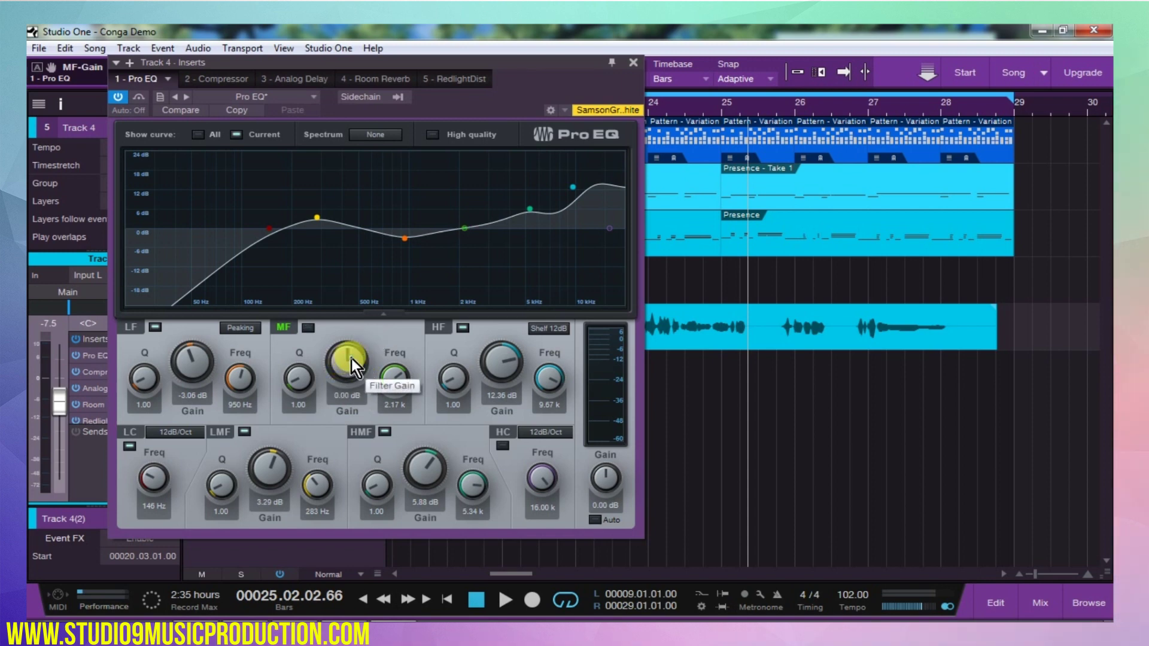
{"action": "left_click_drag", "start_coordinate": [351, 358], "coordinate": [349, 356]}
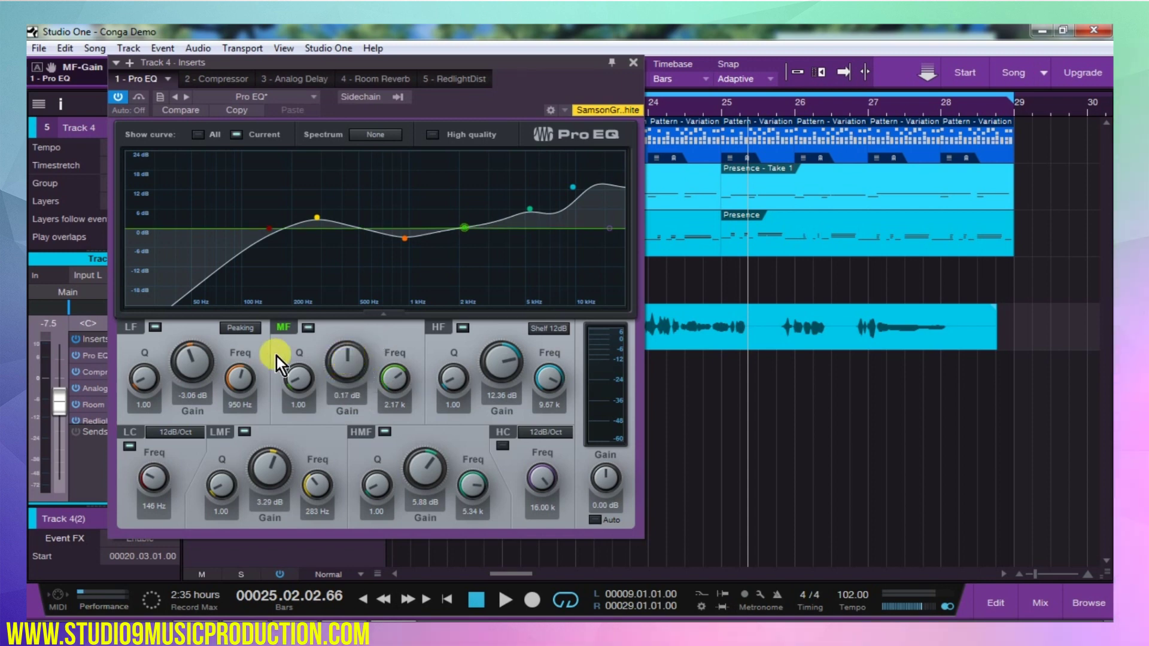
{"action": "left_click", "coordinate": [244, 380], "text": "ctrl"}
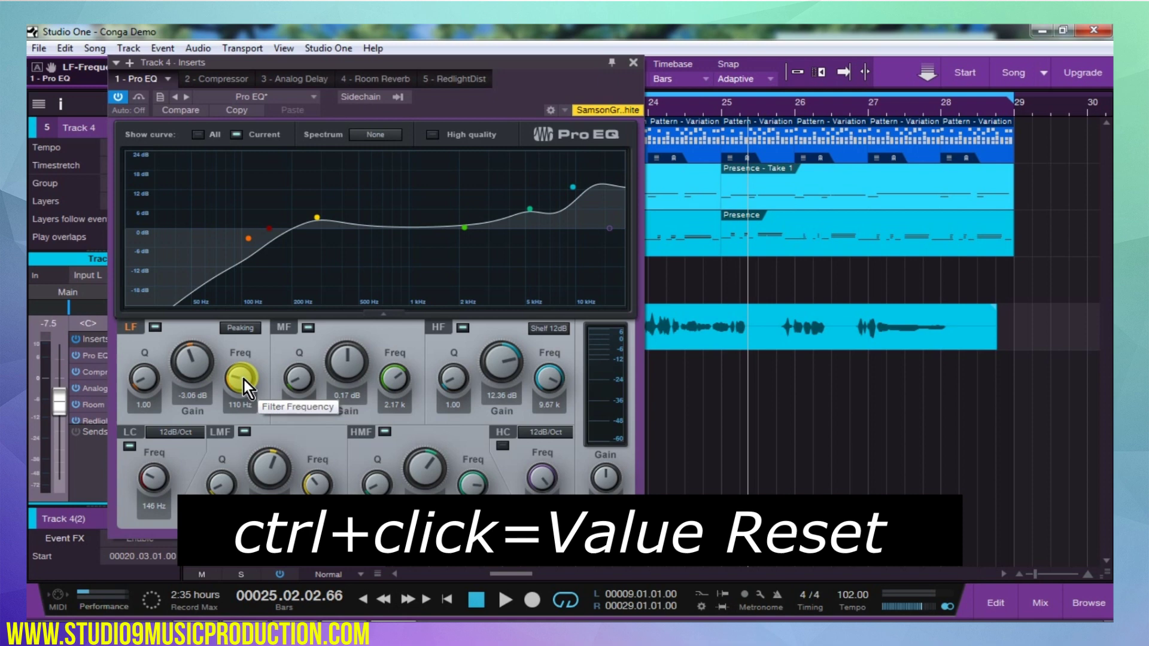
{"action": "left_click", "coordinate": [1042, 551]}
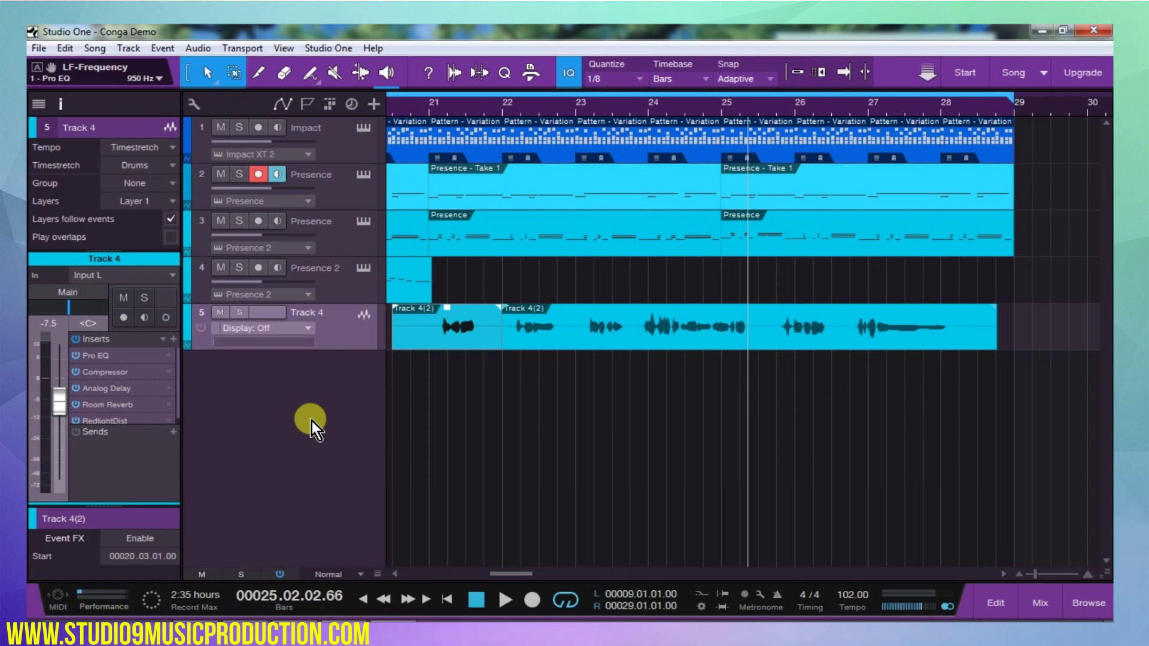
Play the song with autoscroll on up to about bar 28, stop, and zoom out to the whole arrangement.
{"action": "left_click", "coordinate": [778, 596]}
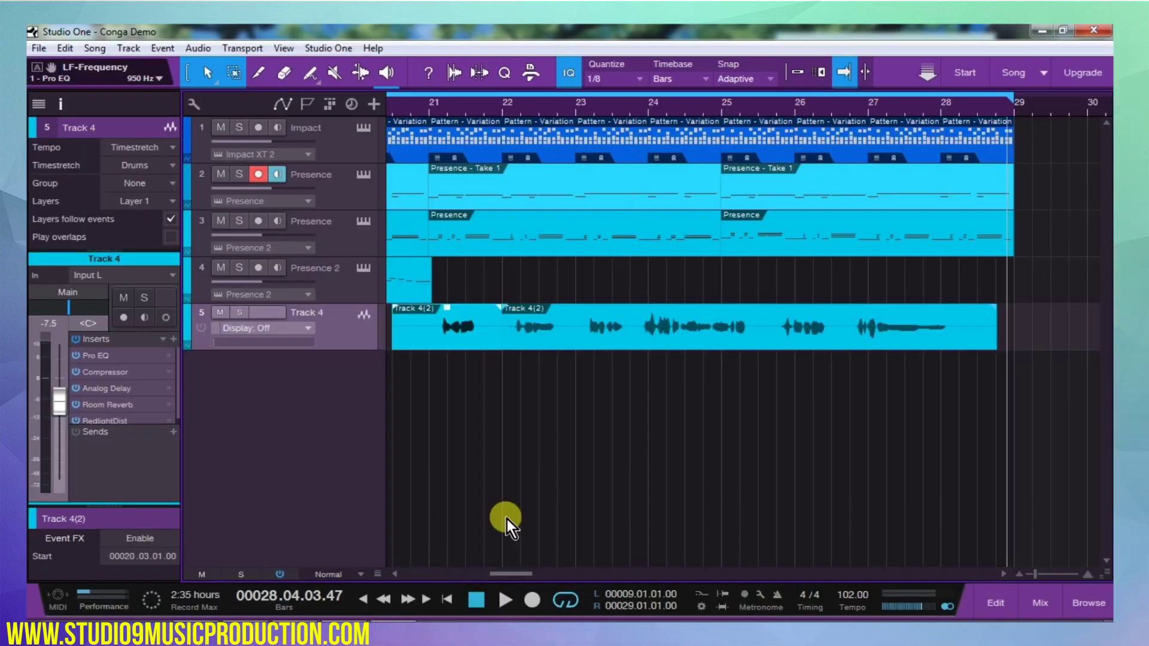
{"action": "left_click_drag", "start_coordinate": [512, 571], "coordinate": [477, 570]}
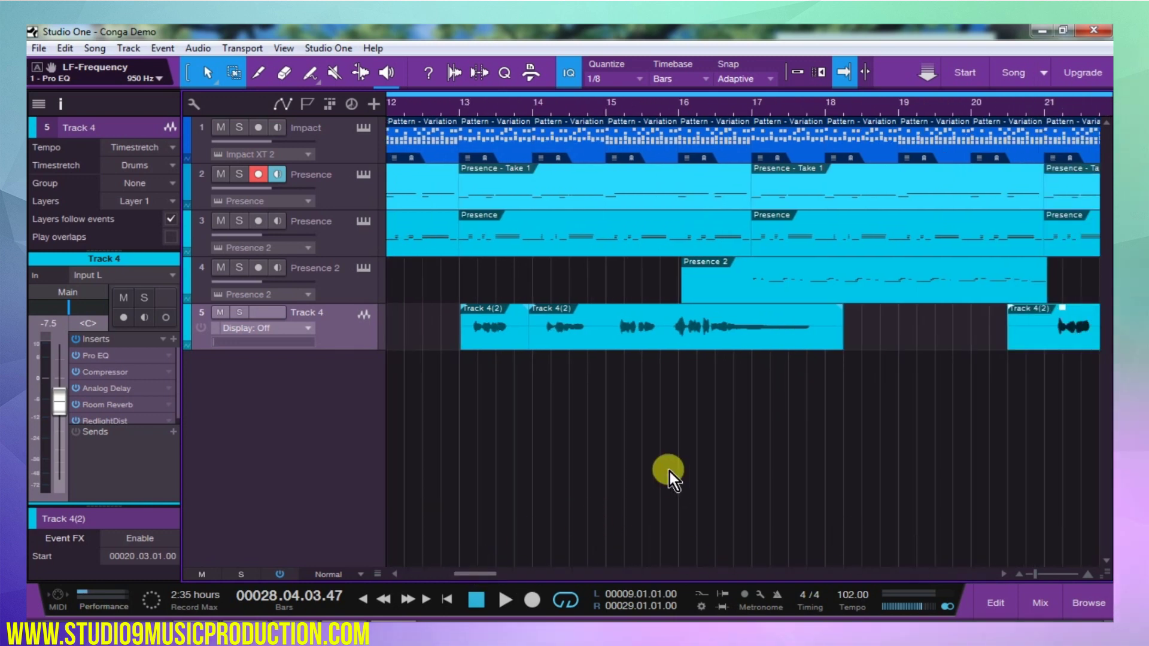
{"action": "key", "text": "w"}
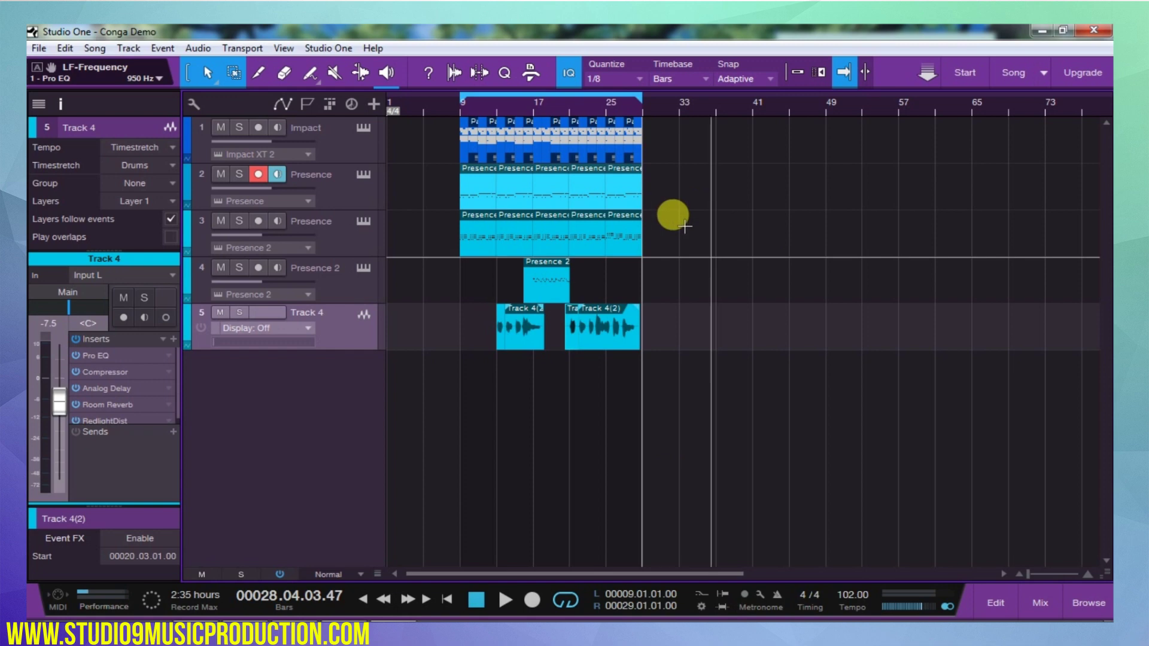
Duplicate the last Presence clip on track 2 three times and undo the duplicates.
{"action": "left_click", "coordinate": [630, 204]}
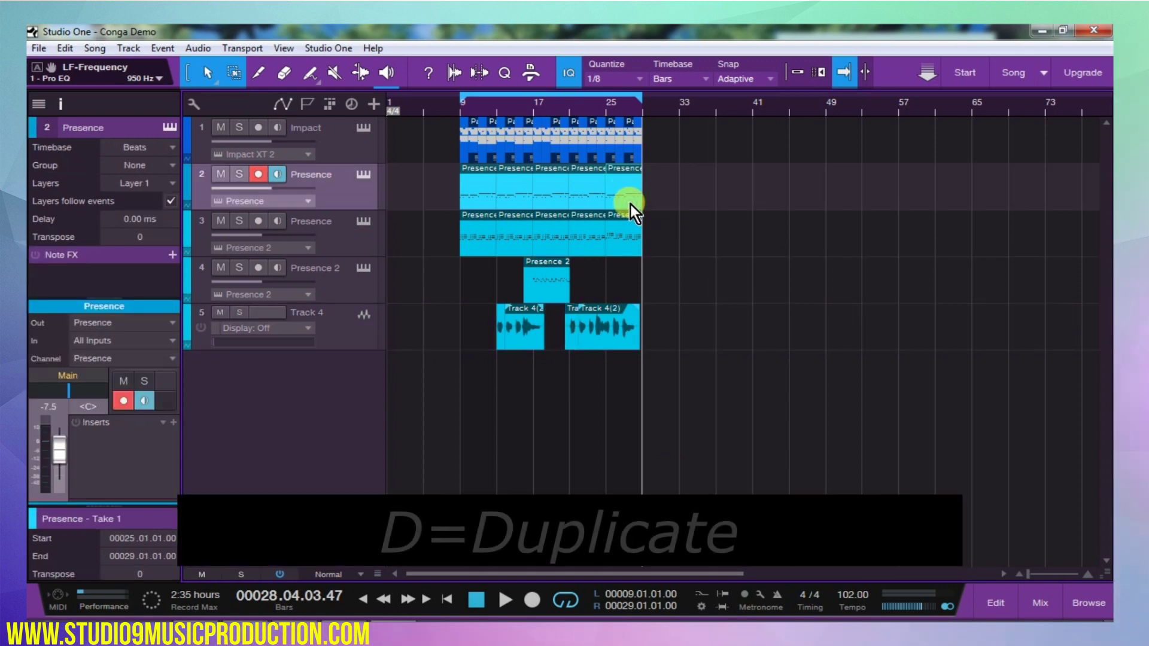
{"action": "key", "text": "d"}
{"action": "key", "text": "d"}
{"action": "key", "text": "d"}
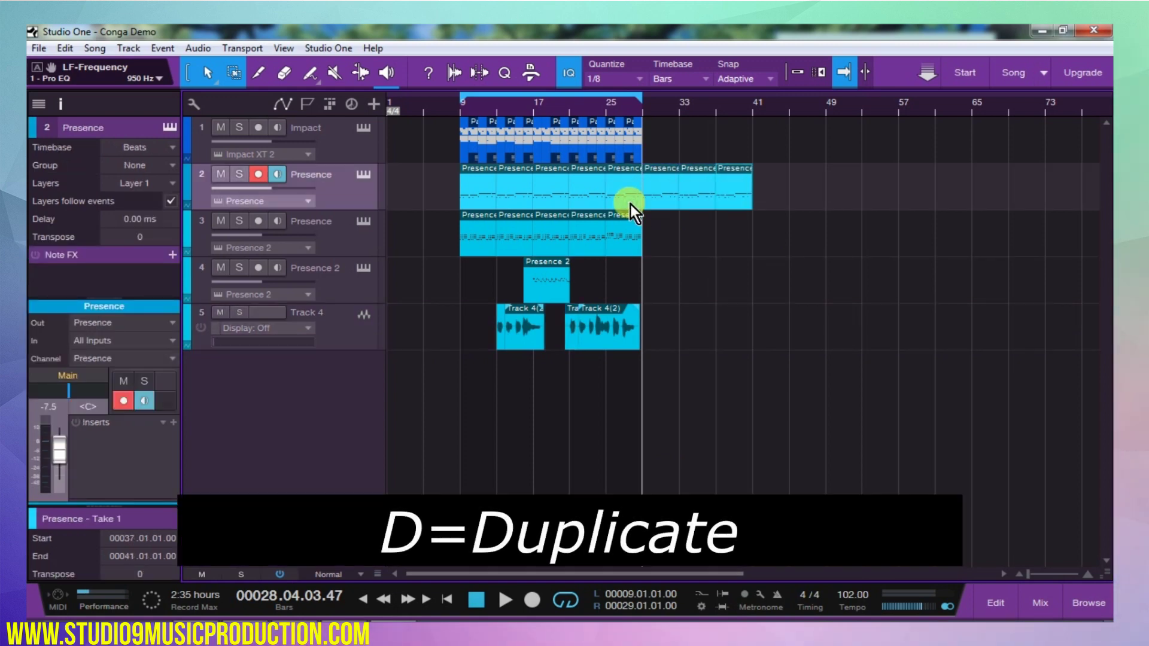
{"action": "key", "text": "ctrl+z"}
{"action": "key", "text": "ctrl+z"}
{"action": "key", "text": "ctrl+z"}
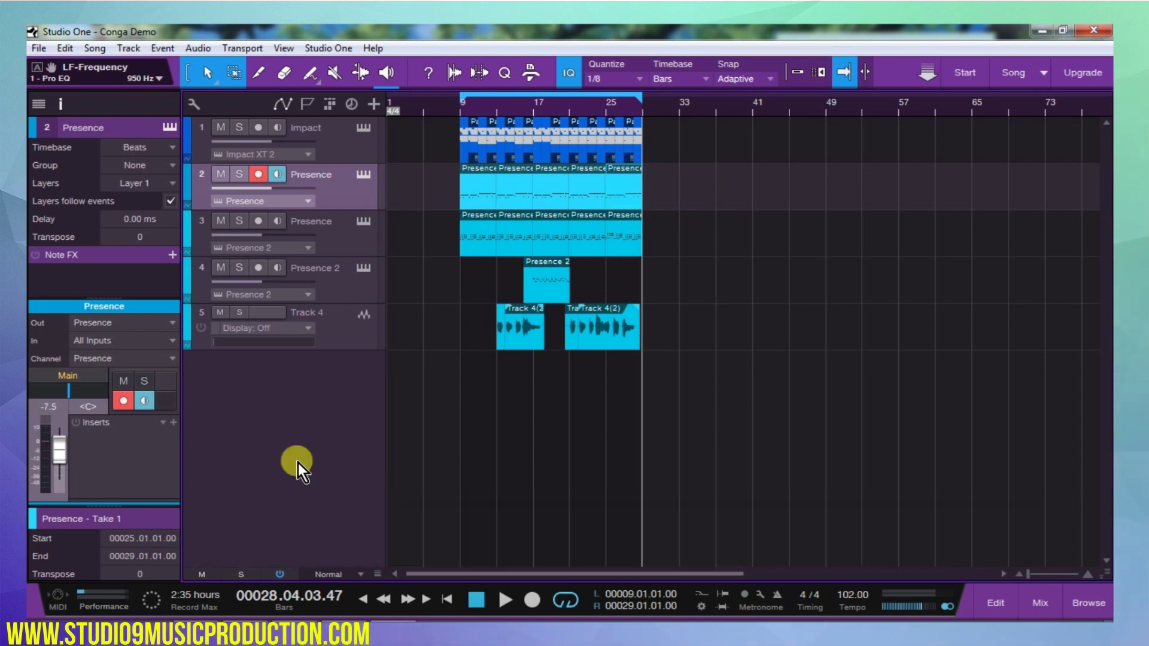
Open the Add Tracks dialog, set the type to Instrument, browse the other track types, and close it without adding a track.
{"action": "key", "text": "t"}
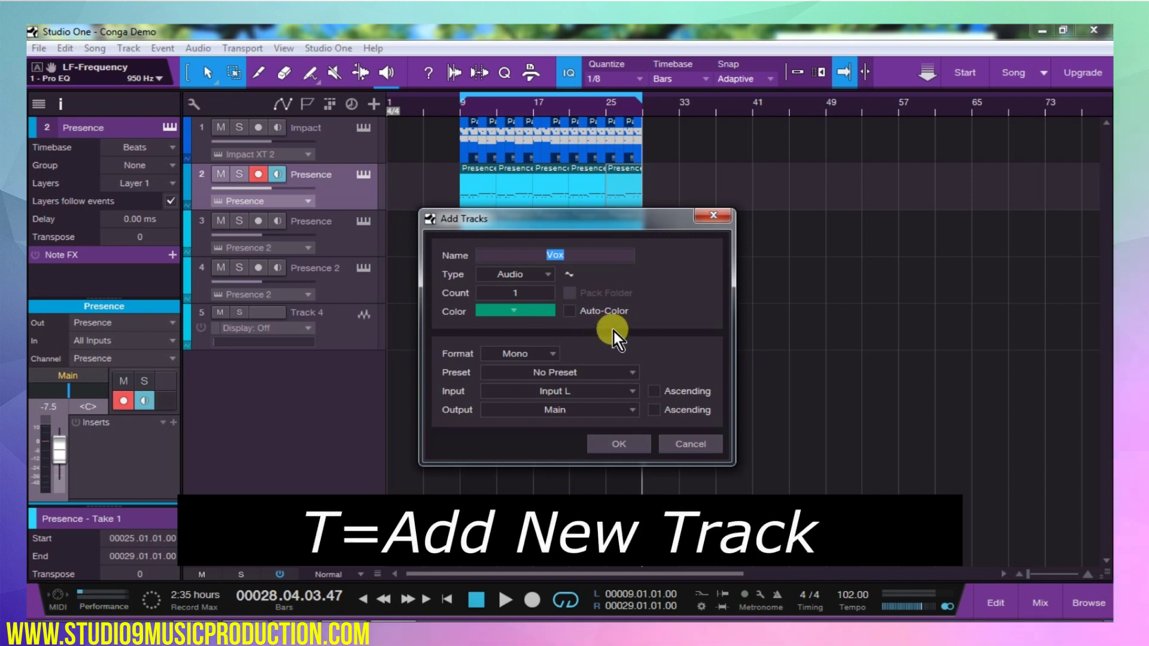
{"action": "left_click", "coordinate": [541, 277]}
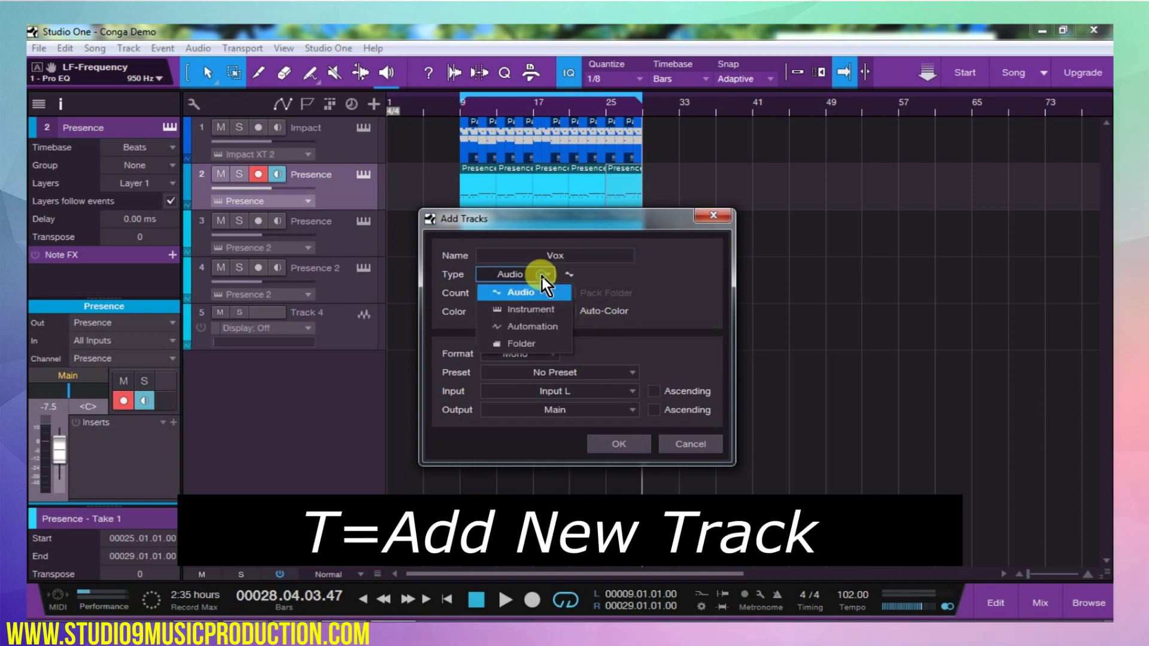
{"action": "left_click", "coordinate": [541, 307]}
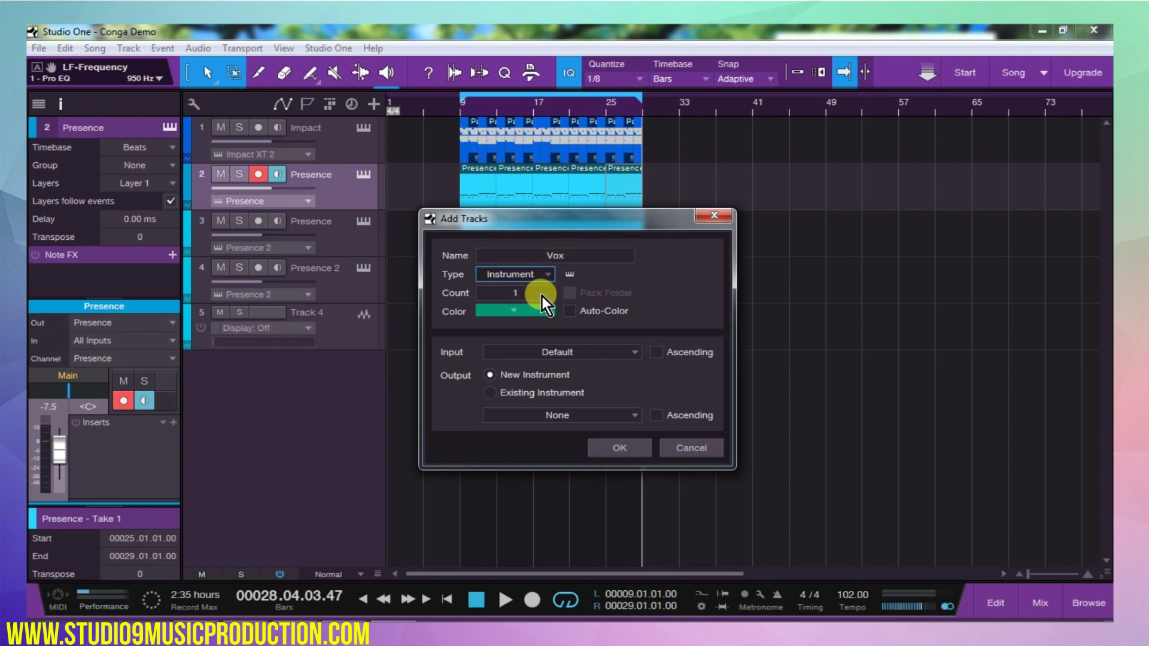
{"action": "left_click", "coordinate": [536, 273]}
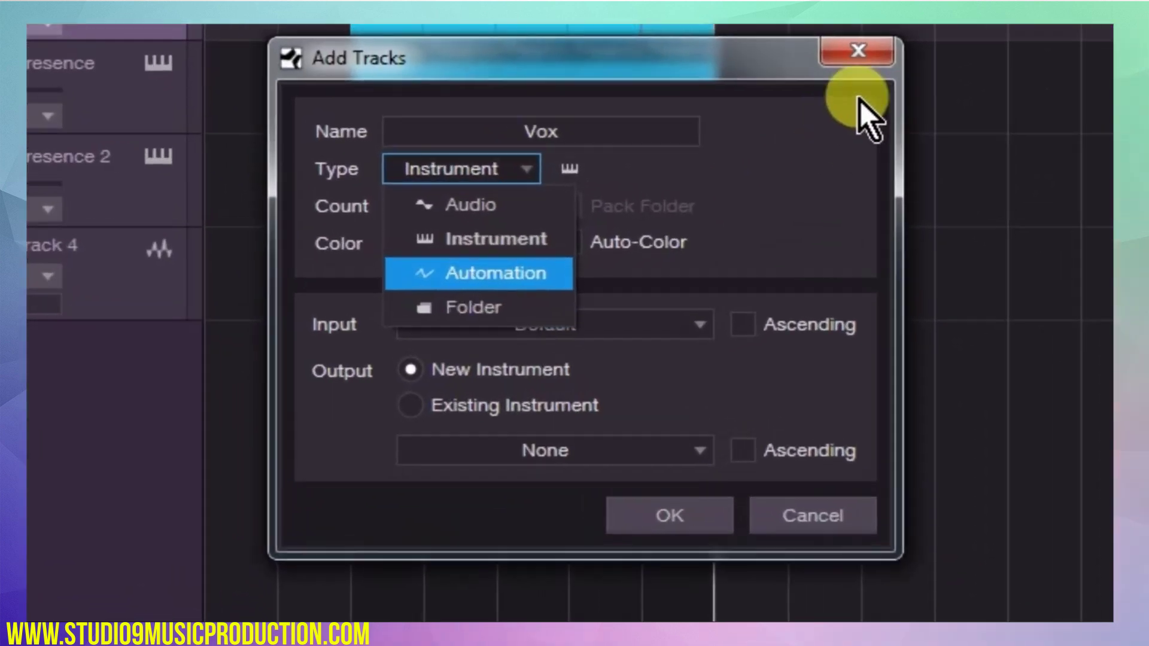
{"action": "left_click", "coordinate": [857, 51]}
{"action": "left_click", "coordinate": [857, 52]}
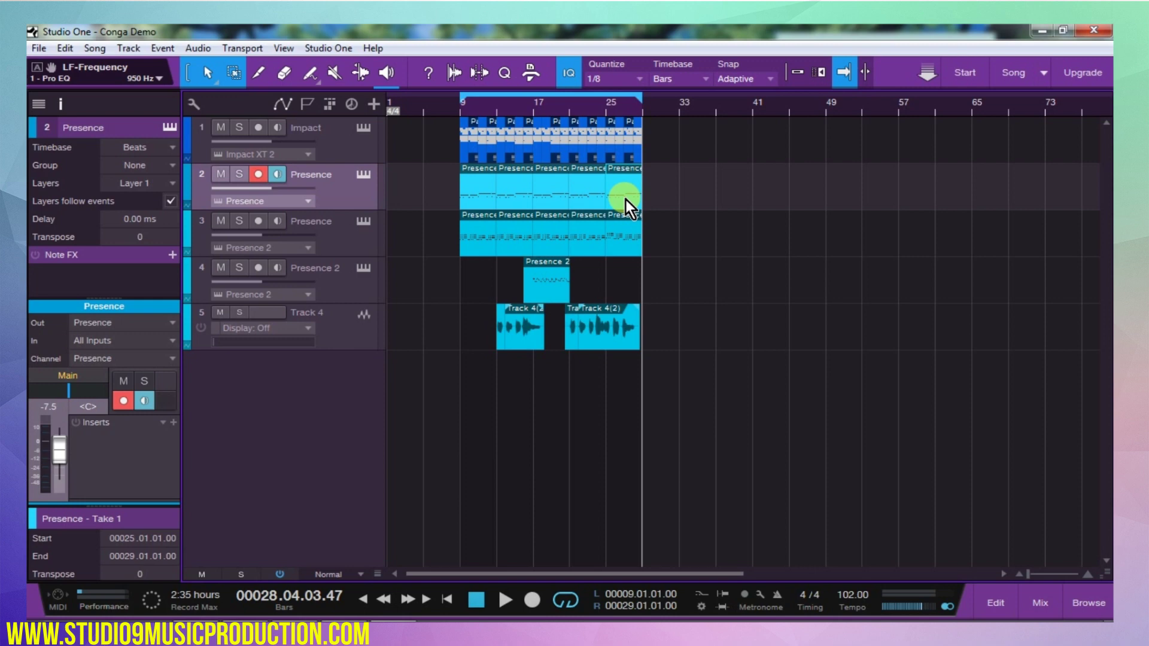
Set the loop range to the last Presence clip on track 2, and move it to that track's first clip, bars 9 to 13.
{"action": "key", "text": "p"}
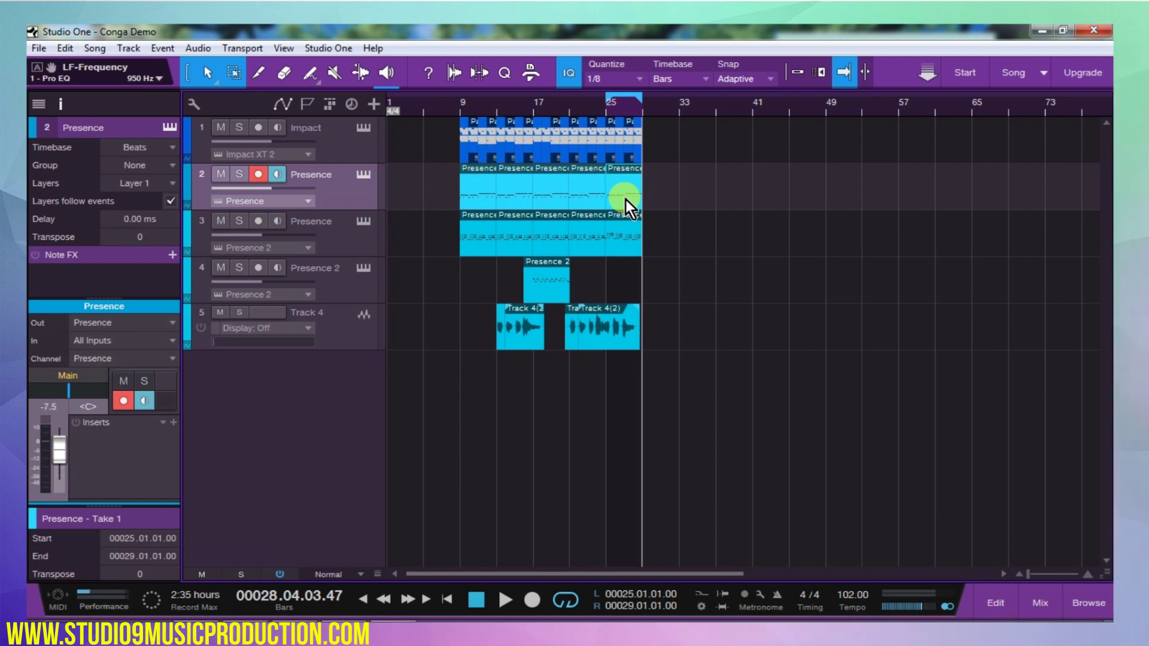
{"action": "left_click", "coordinate": [526, 335]}
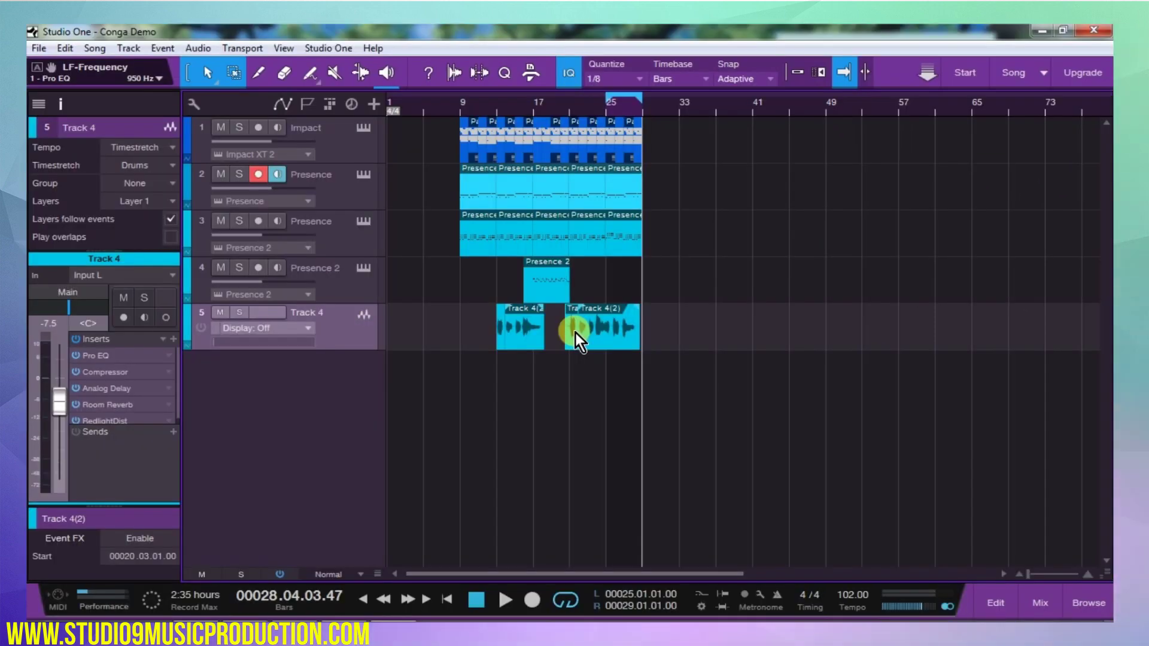
{"action": "left_click", "coordinate": [477, 191]}
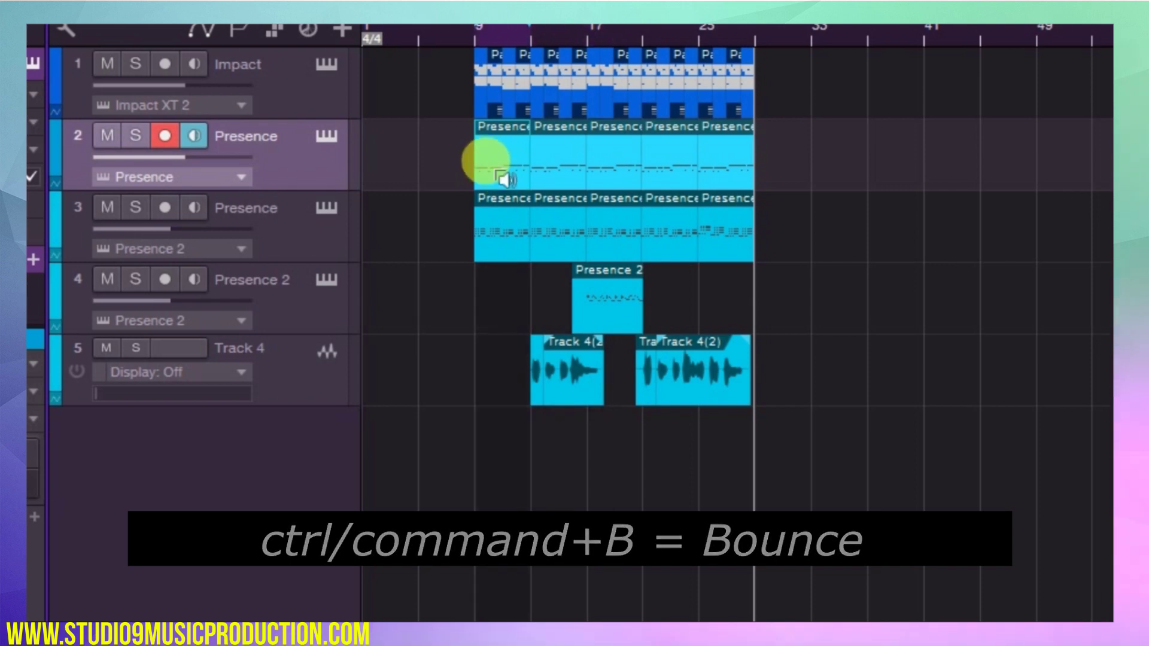
Bounce the first Presence clip on track 2 to audio, audition the new track soloed from bar 9, and discard the bounce.
{"action": "key", "text": "ctrl+b"}
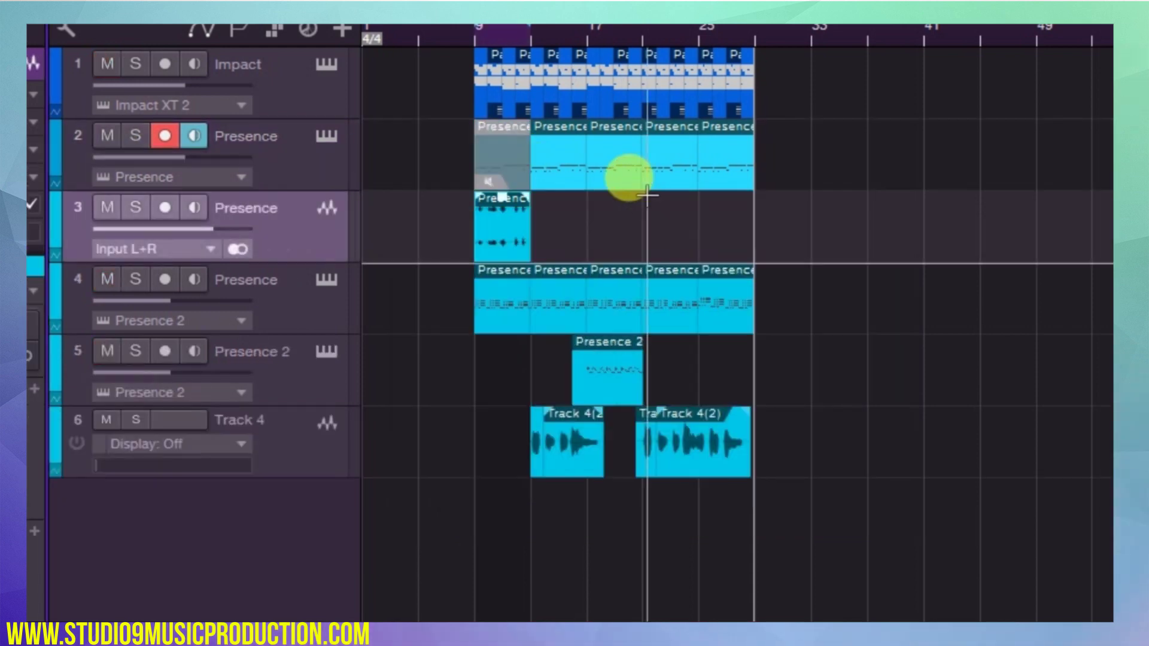
{"action": "left_click", "coordinate": [476, 35]}
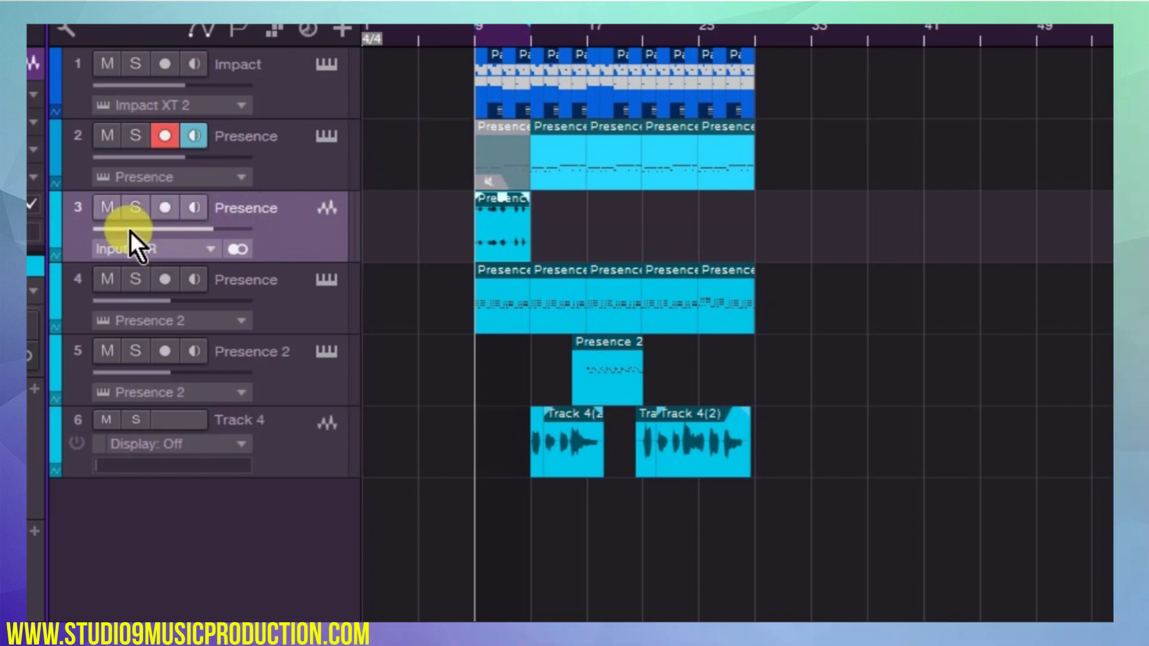
{"action": "left_click", "coordinate": [150, 215]}
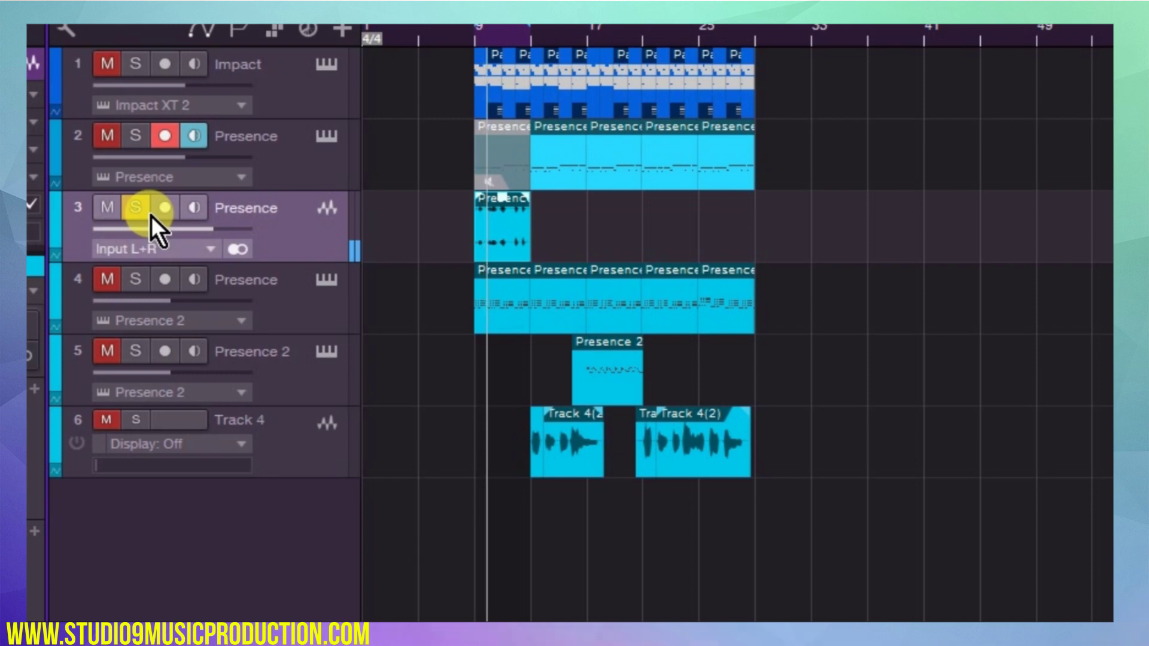
{"action": "key", "text": "Delete"}
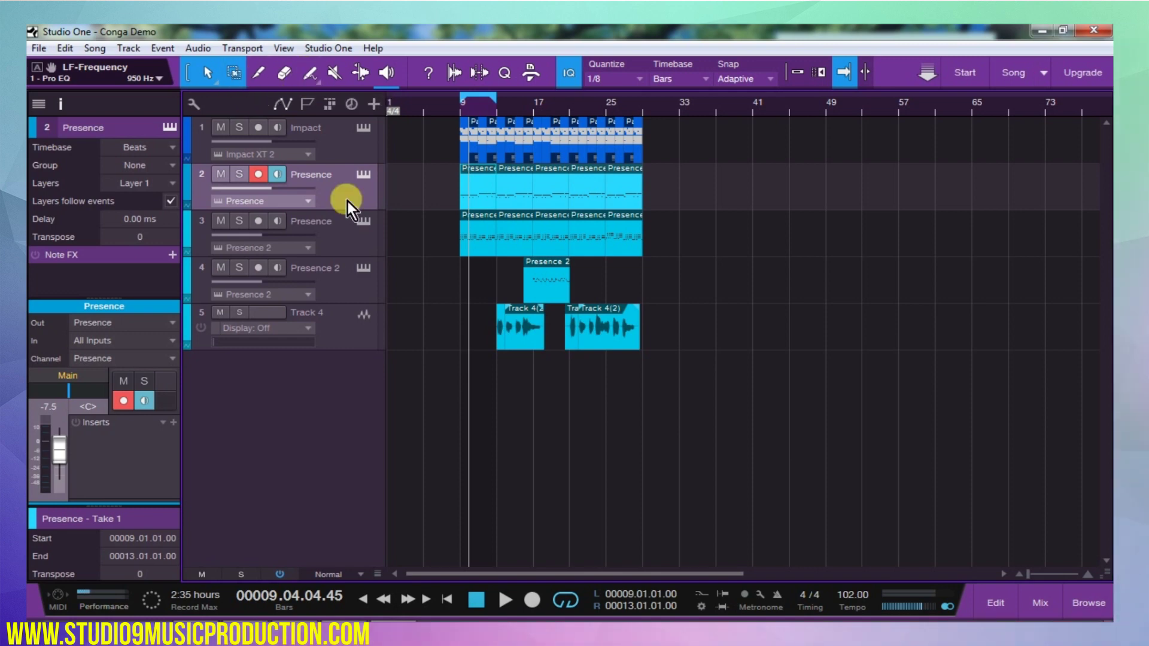
Open the first Presence clip on track 2 in the note editor.
{"action": "left_click", "coordinate": [515, 346]}
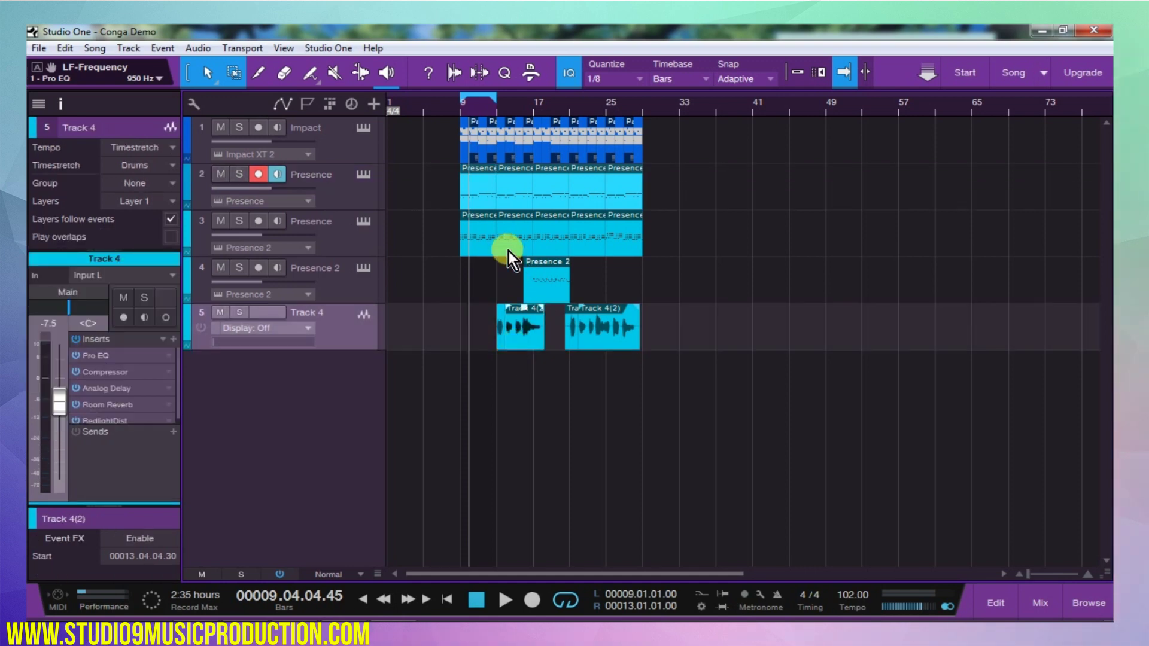
{"action": "left_click", "coordinate": [477, 197]}
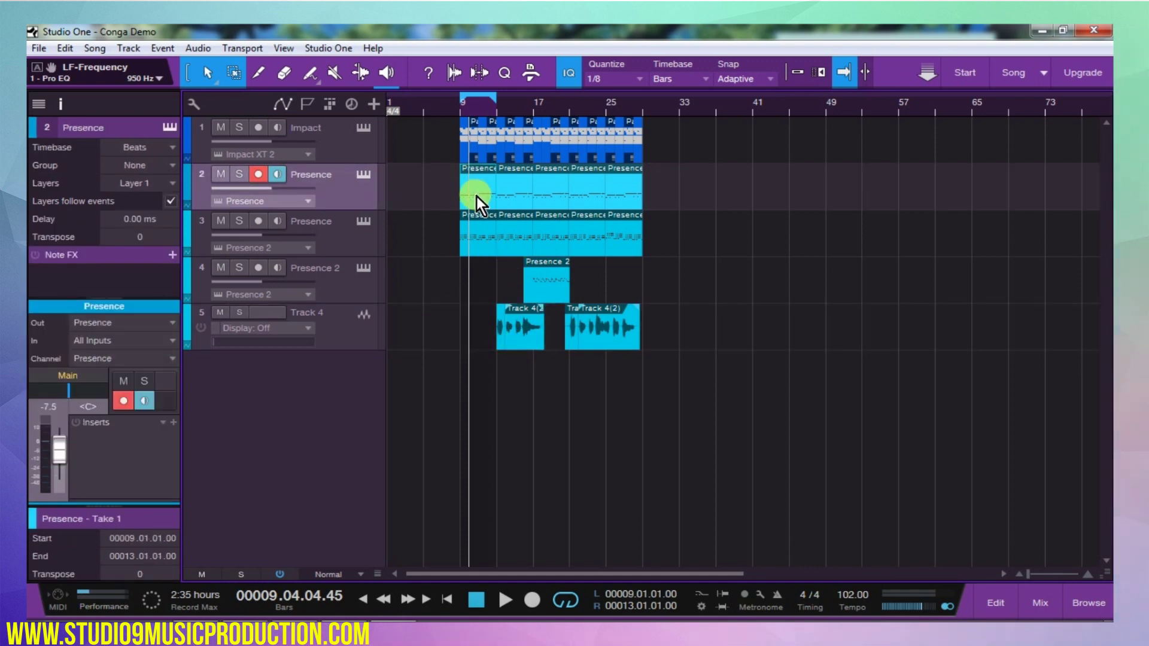
{"action": "double_click", "coordinate": [477, 197]}
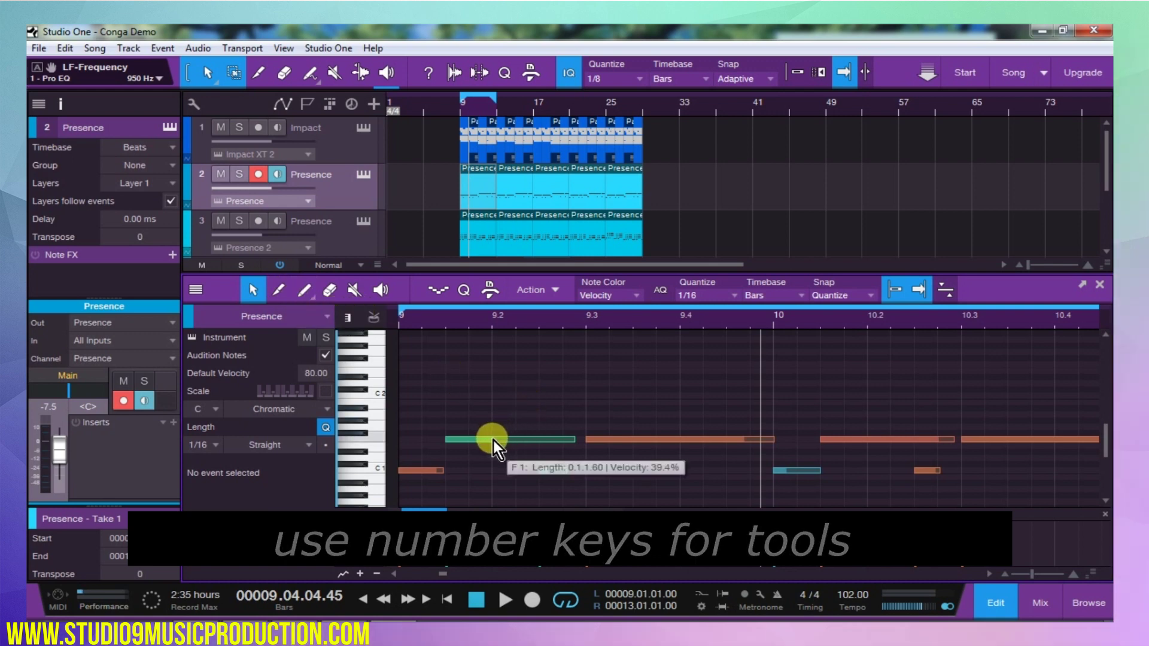
Split the long F1 notes in bar 9 at positions 9.2.1 and 9.3.3.
{"action": "key", "text": "2"}
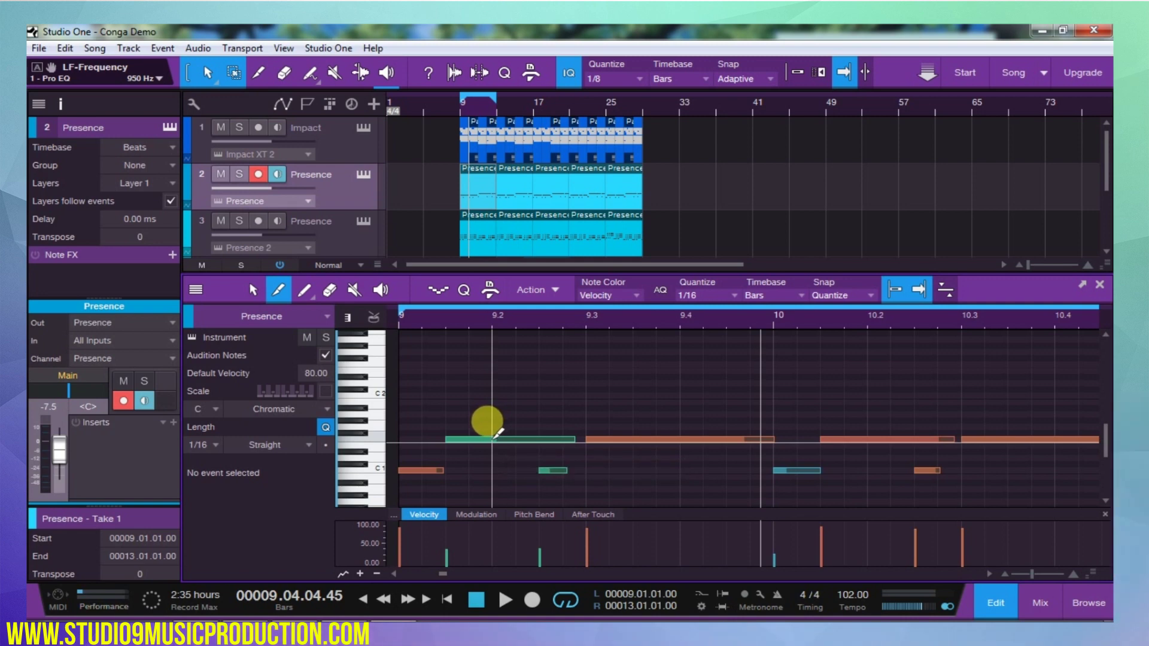
{"action": "left_click", "coordinate": [493, 439]}
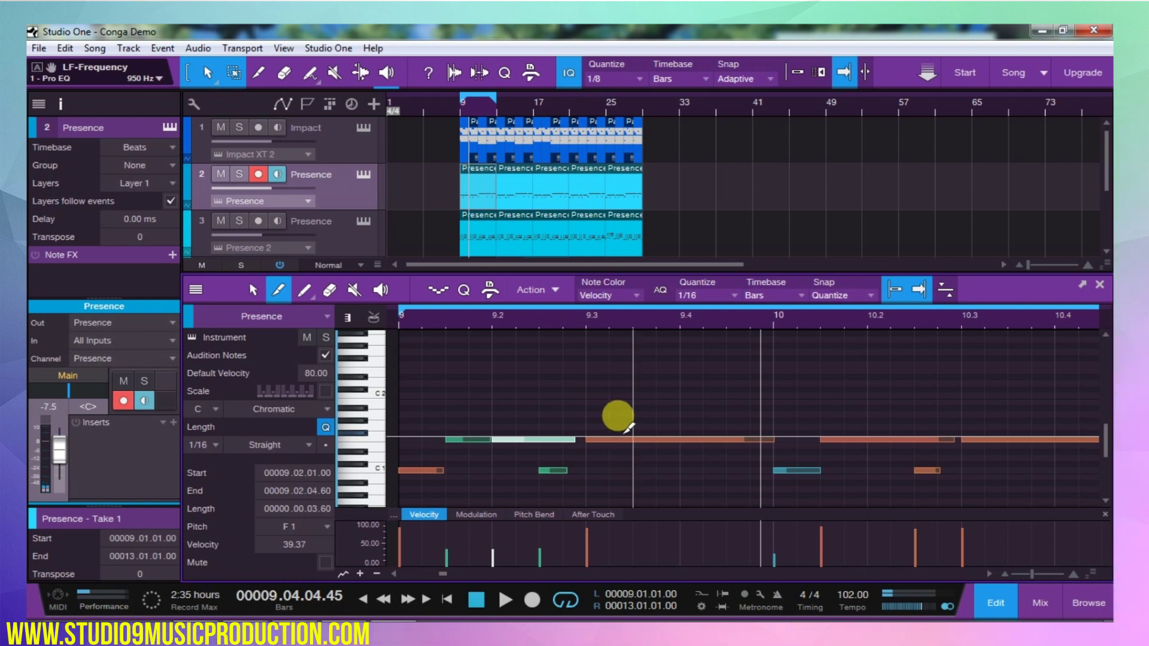
{"action": "left_click", "coordinate": [629, 433]}
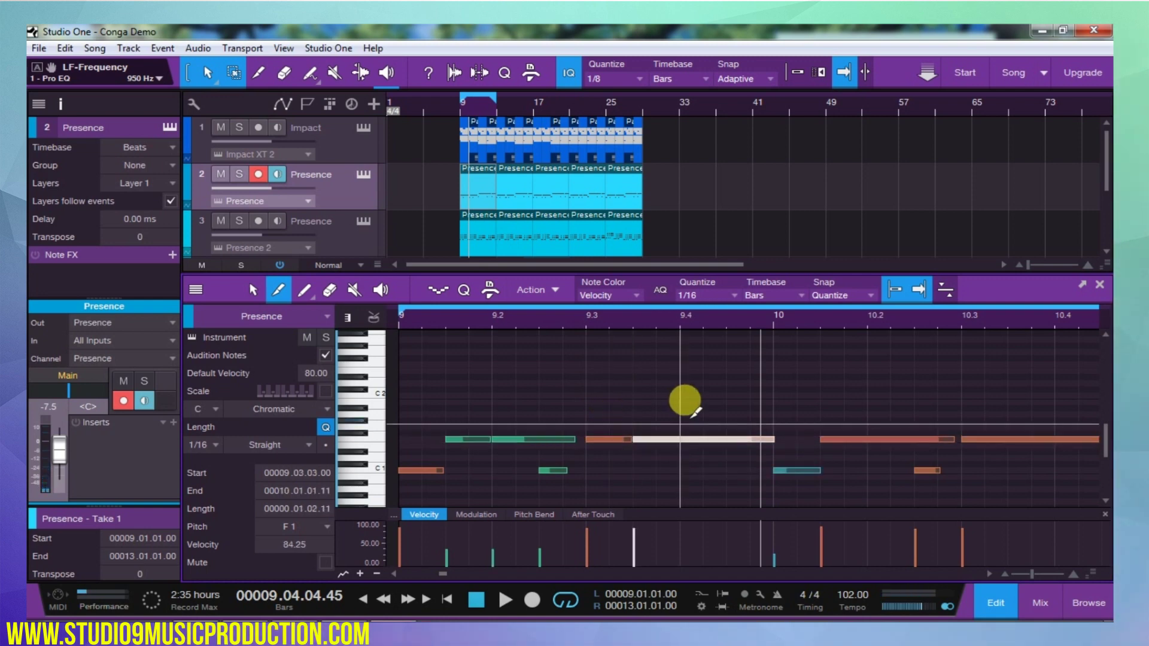
Paint three ascending notes above the F1 line between 9.4 and bar 10, ending with an F#2 note at 10.1.1.
{"action": "key", "text": "3"}
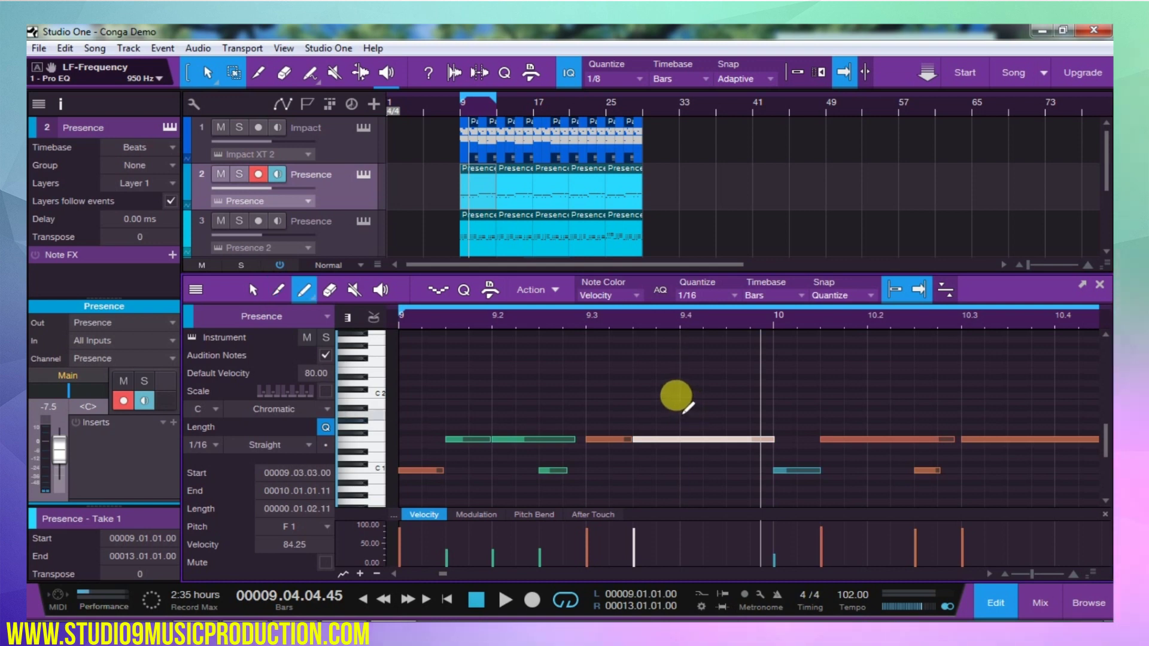
{"action": "mouse_move", "coordinate": [688, 398]}
{"action": "left_mouse_down"}
{"action": "mouse_move", "coordinate": [741, 412]}
{"action": "mouse_move", "coordinate": [753, 385]}
{"action": "mouse_move", "coordinate": [796, 385]}
{"action": "mouse_move", "coordinate": [790, 359]}
{"action": "mouse_move", "coordinate": [825, 357]}
{"action": "left_mouse_up"}
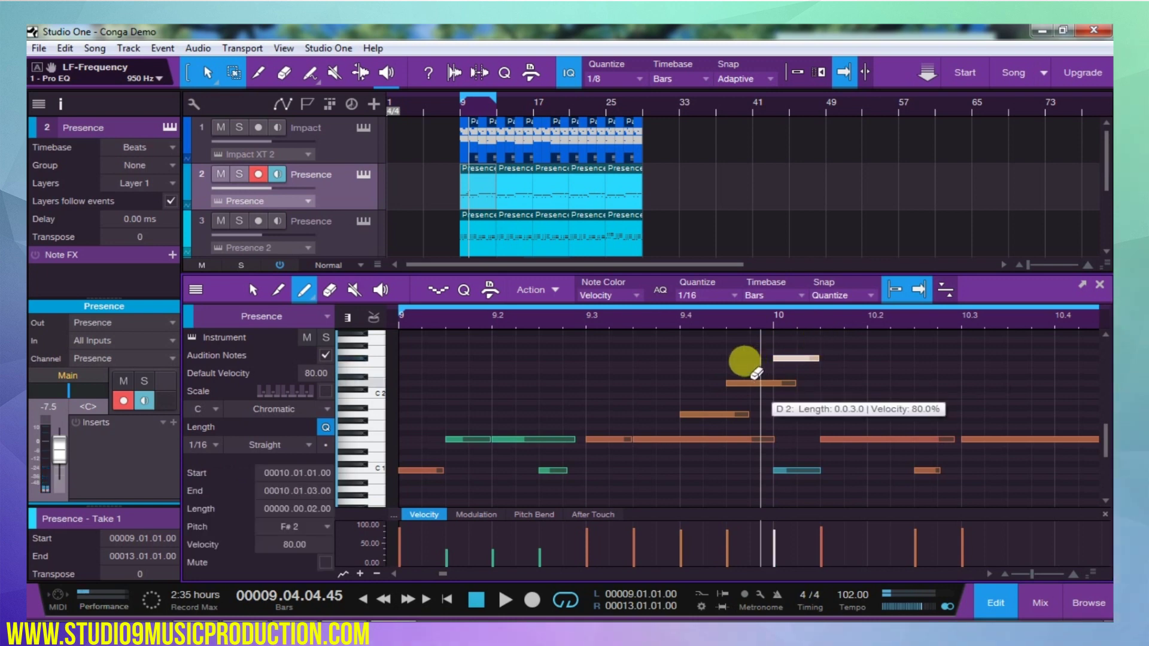
Select the F1 note starting at 9.3.3 and the lower two painted notes, and shorten them together so the F1 note ends at 10.1.1.
{"action": "key", "text": "1"}
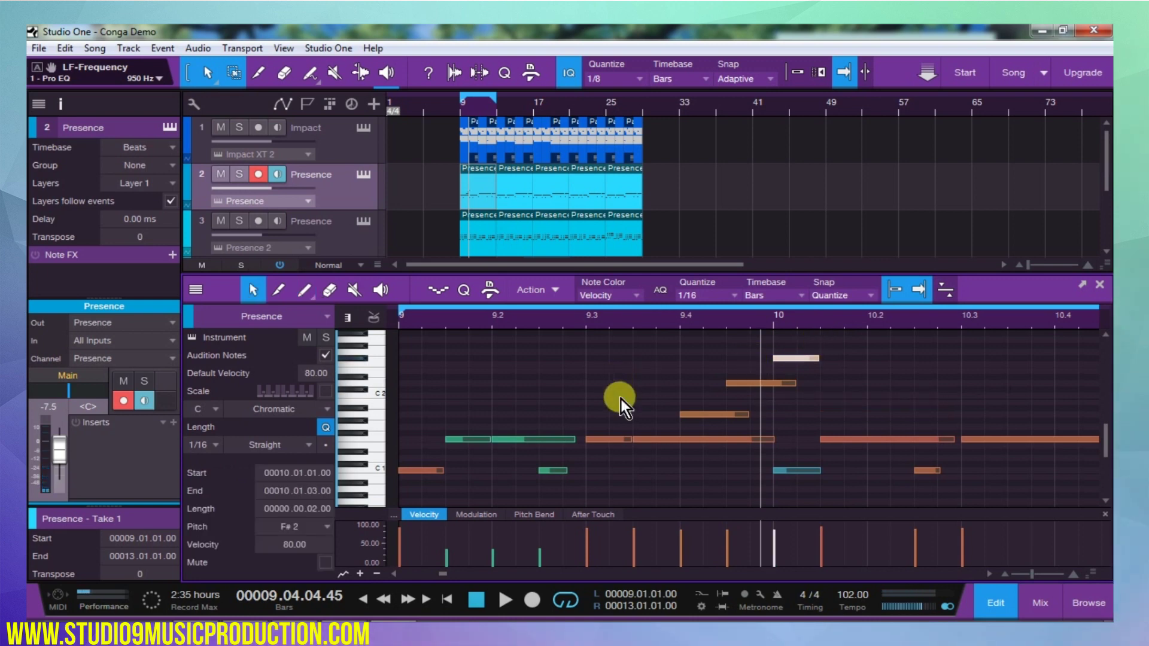
{"action": "left_click_drag", "start_coordinate": [761, 352], "coordinate": [674, 481]}
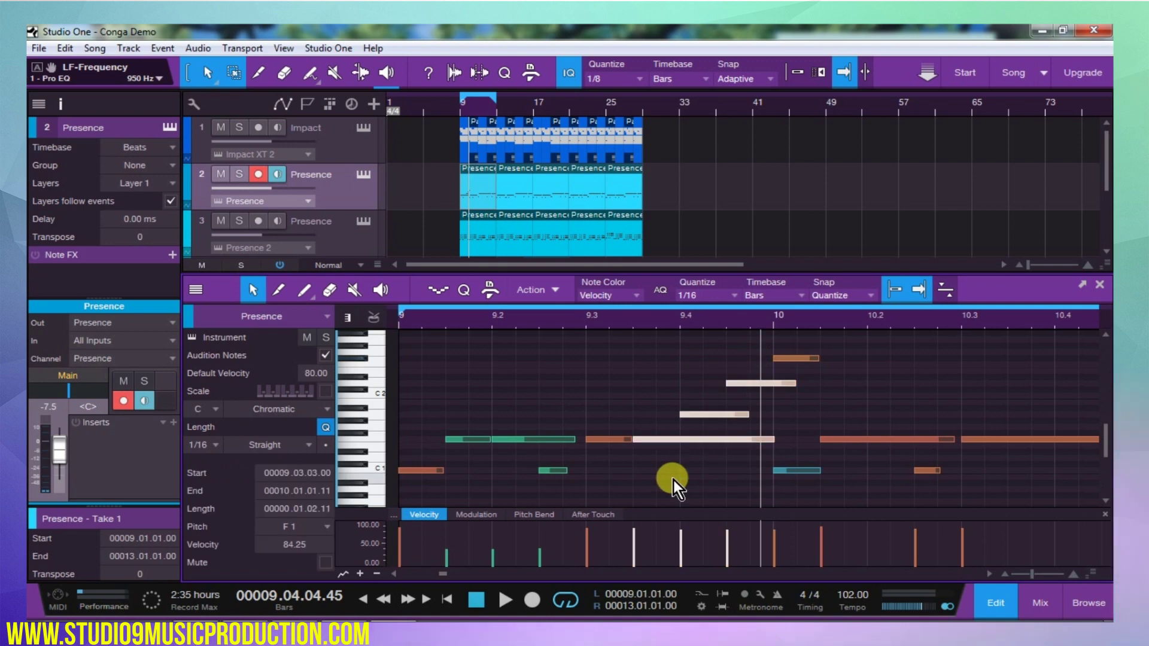
{"action": "mouse_move", "coordinate": [773, 439]}
{"action": "left_mouse_down"}
{"action": "mouse_move", "coordinate": [730, 442]}
{"action": "mouse_move", "coordinate": [791, 449]}
{"action": "mouse_move", "coordinate": [745, 434]}
{"action": "mouse_move", "coordinate": [772, 439]}
{"action": "left_mouse_up"}
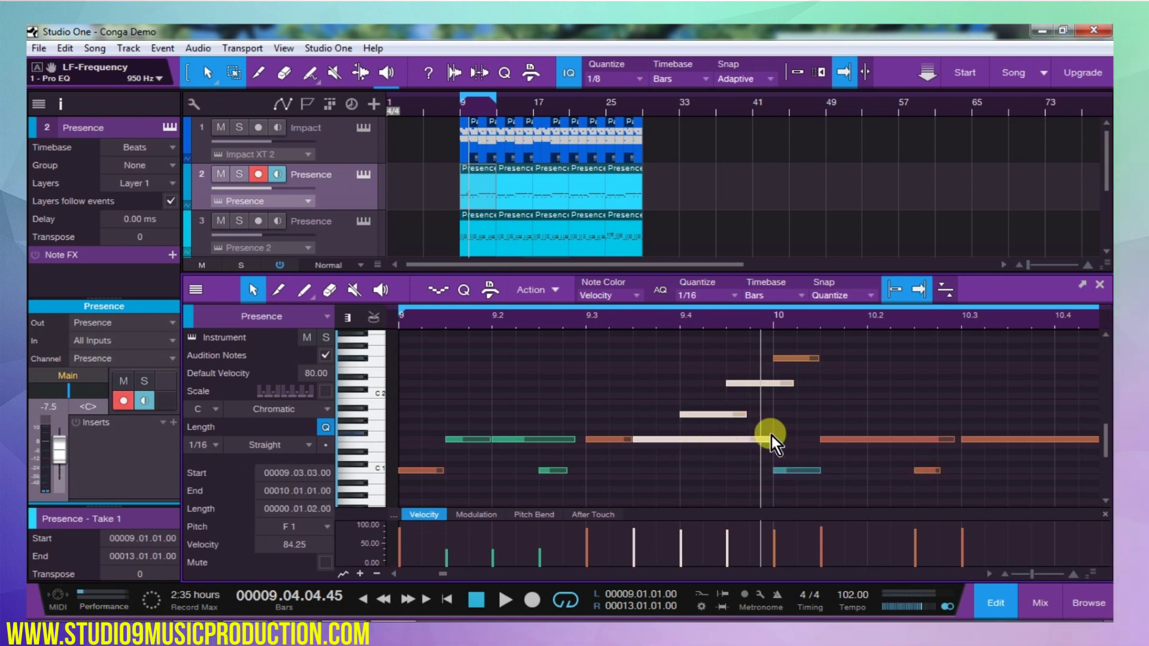